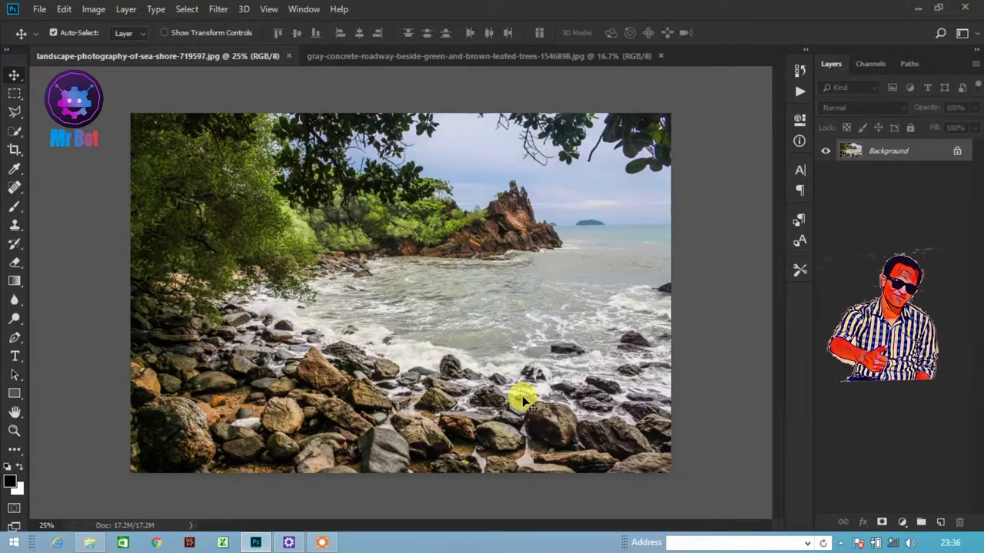
Step: Compare the forest road photo and the seashore photo by switching between their tabs
{"action": "left_click", "coordinate": [364, 56]}
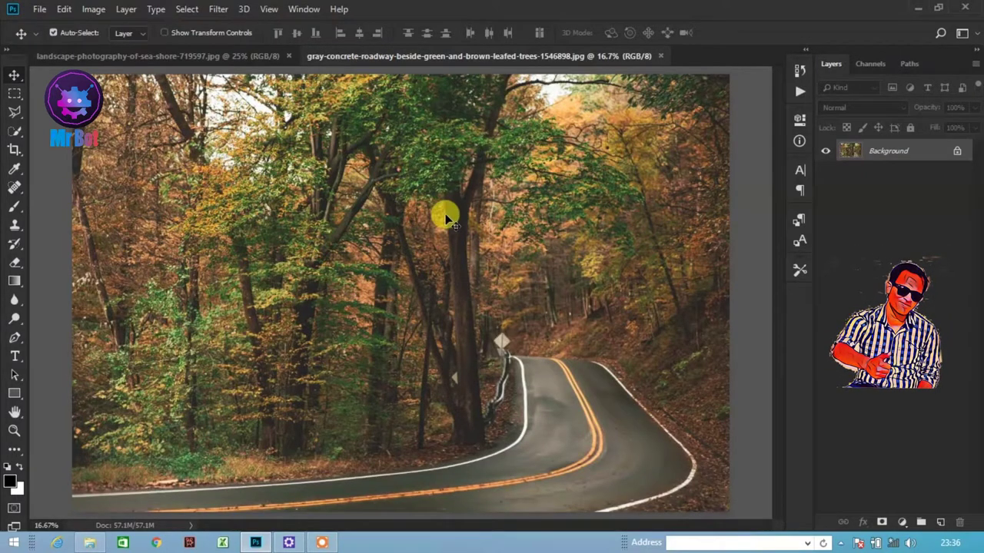
{"action": "left_click", "coordinate": [204, 59]}
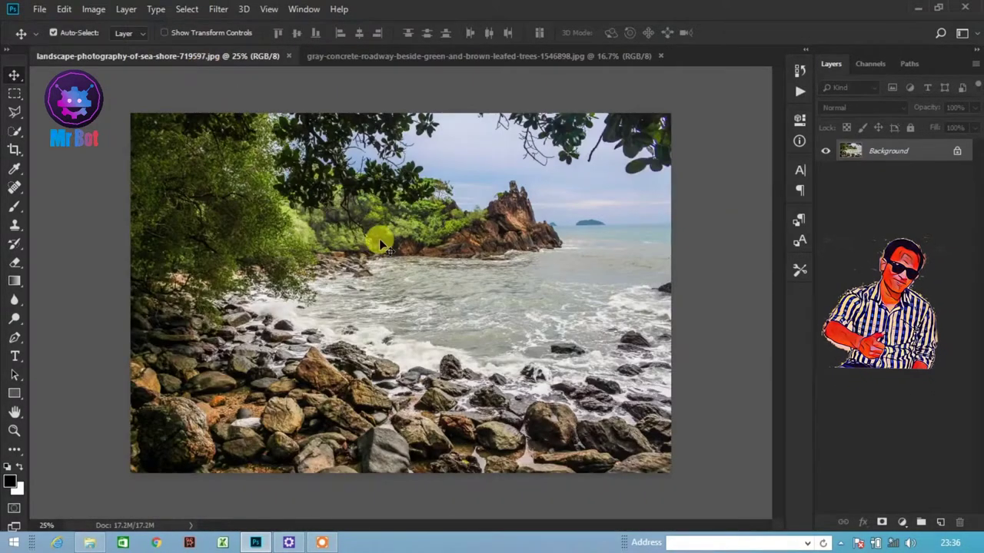
{"action": "left_click", "coordinate": [461, 56]}
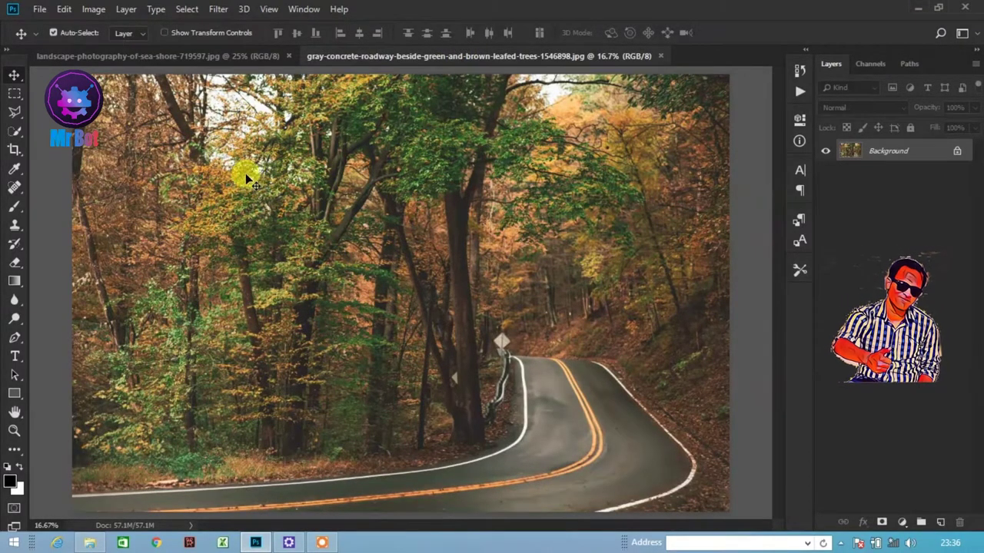
{"action": "left_click", "coordinate": [240, 59]}
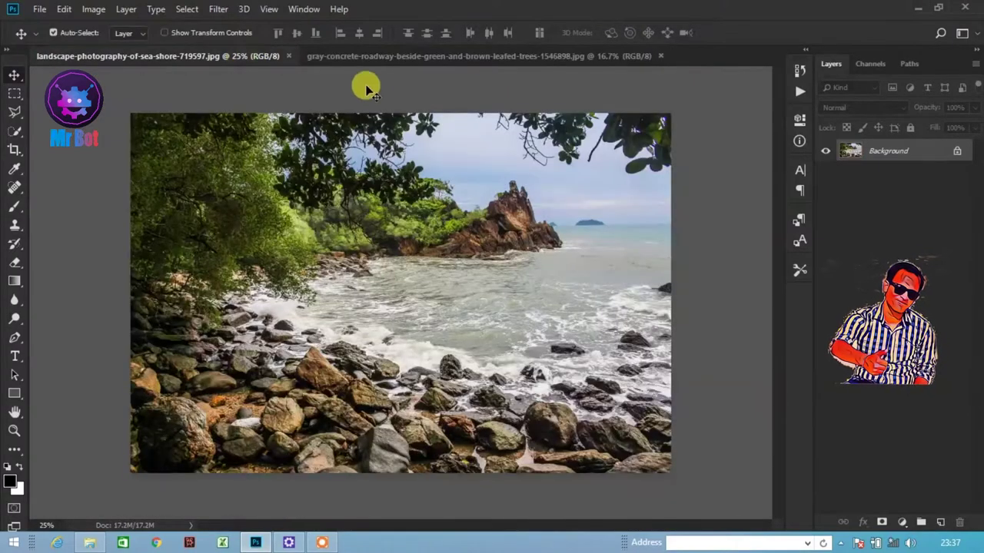
Step: Float the forest road photo and drag its image into the seashore document as Layer 1
{"action": "left_click_drag", "start_coordinate": [408, 56], "coordinate": [455, 124]}
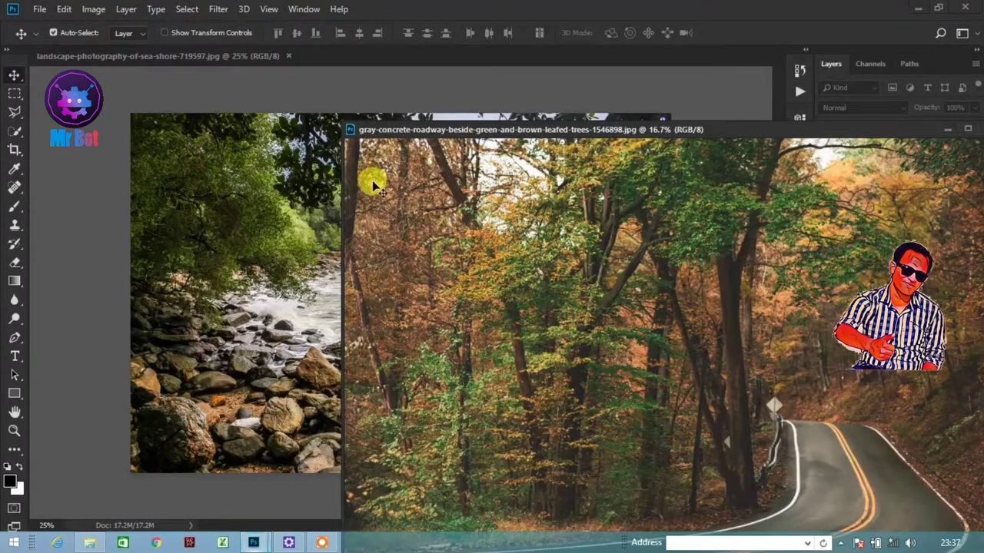
{"action": "left_click_drag", "start_coordinate": [373, 184], "coordinate": [235, 198]}
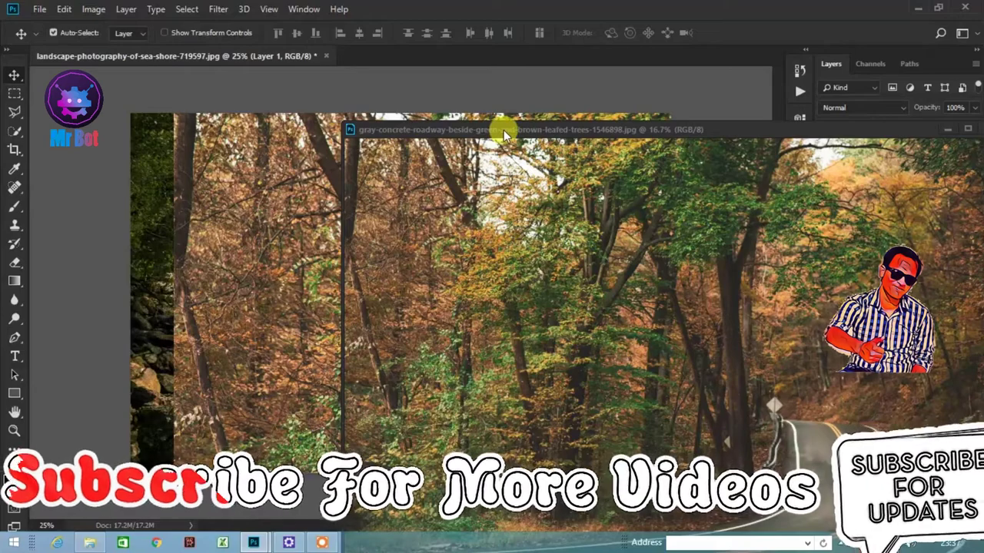
{"action": "left_click_drag", "start_coordinate": [503, 130], "coordinate": [243, 182]}
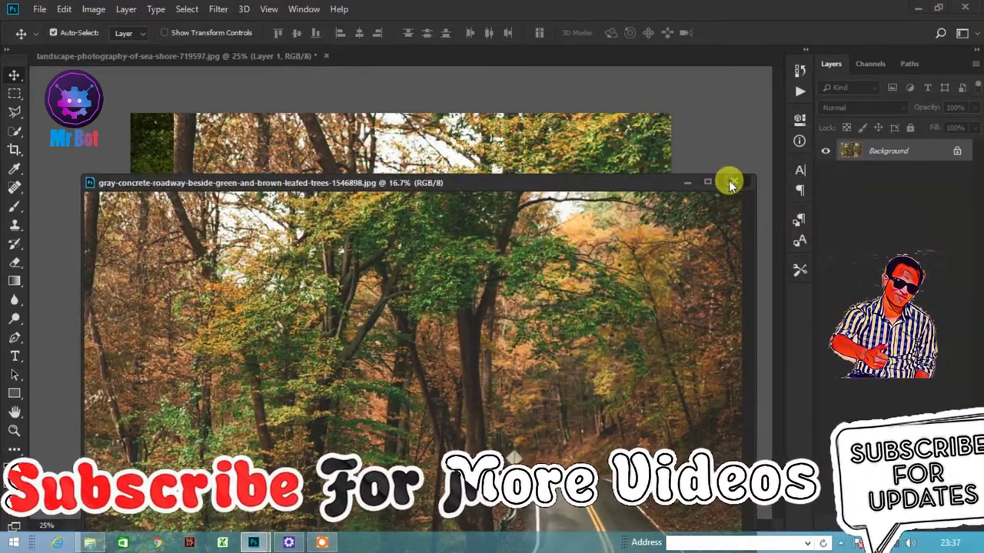
{"action": "left_click", "coordinate": [730, 183]}
Step: Scale the forest road layer to about 56%, aligned top-left, so it fills the seashore canvas
{"action": "left_click_drag", "start_coordinate": [505, 241], "coordinate": [370, 327]}
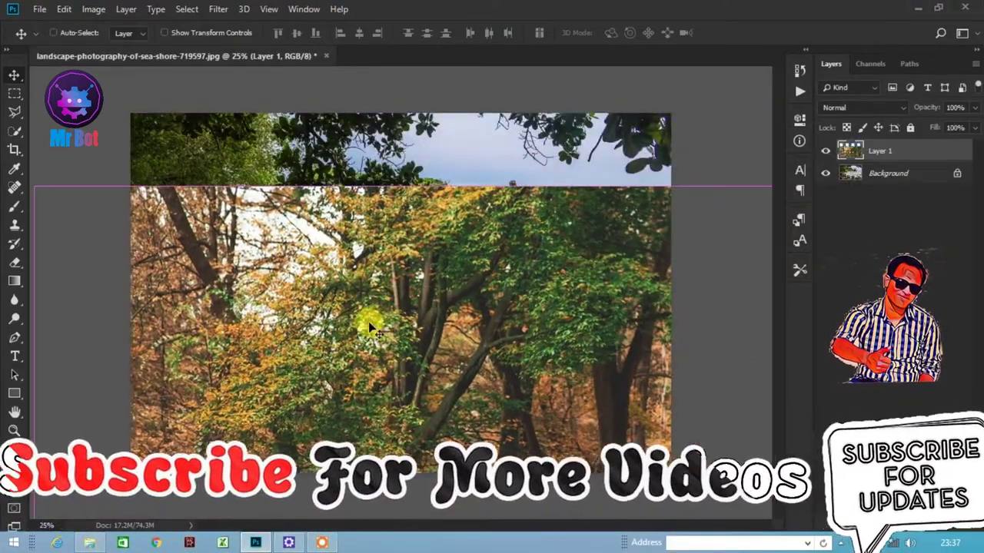
{"action": "key", "text": "ctrl+t"}
{"action": "key", "text": "ctrl+minus"}
{"action": "key", "text": "ctrl+minus"}
{"action": "key", "text": "ctrl+minus"}
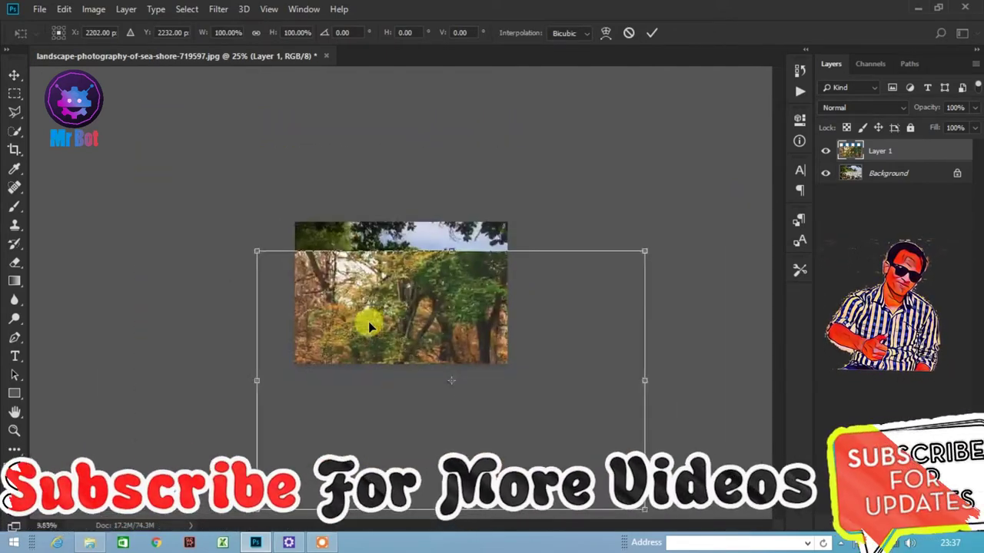
{"action": "left_click_drag", "start_coordinate": [418, 265], "coordinate": [459, 240]}
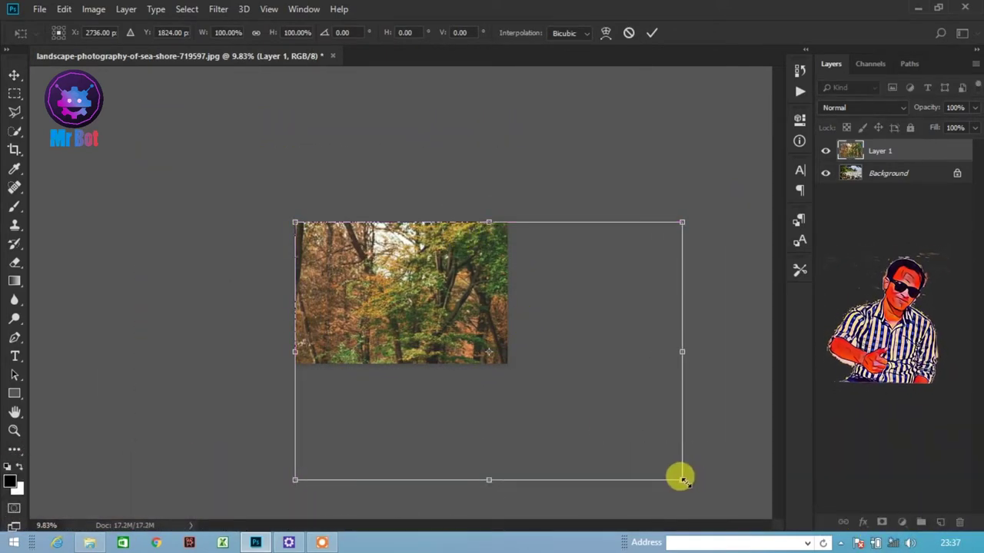
{"action": "mouse_move", "coordinate": [682, 480]}
{"action": "left_mouse_down"}
{"action": "mouse_move", "coordinate": [512, 378]}
{"action": "mouse_move", "coordinate": [512, 364]}
{"action": "left_mouse_up"}
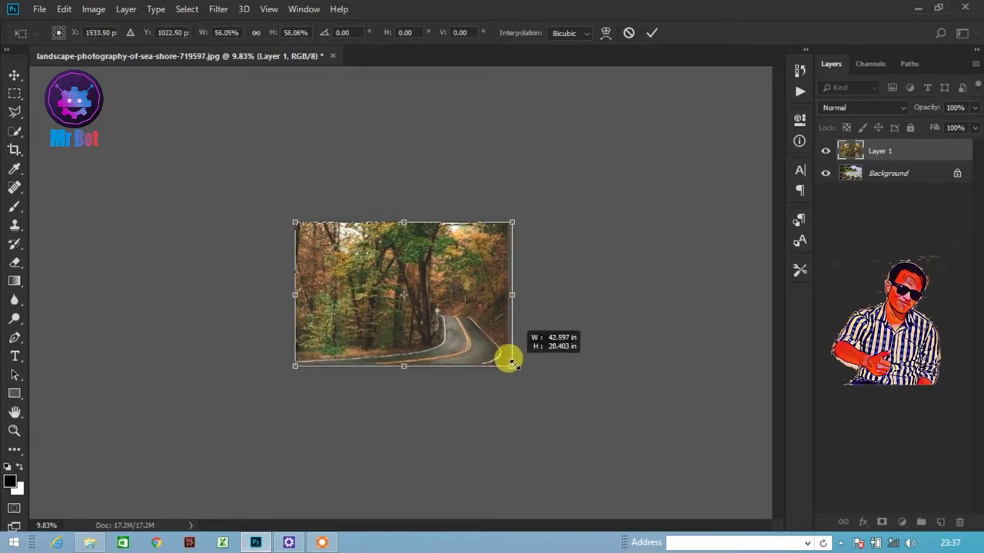
{"action": "key", "text": "Return"}
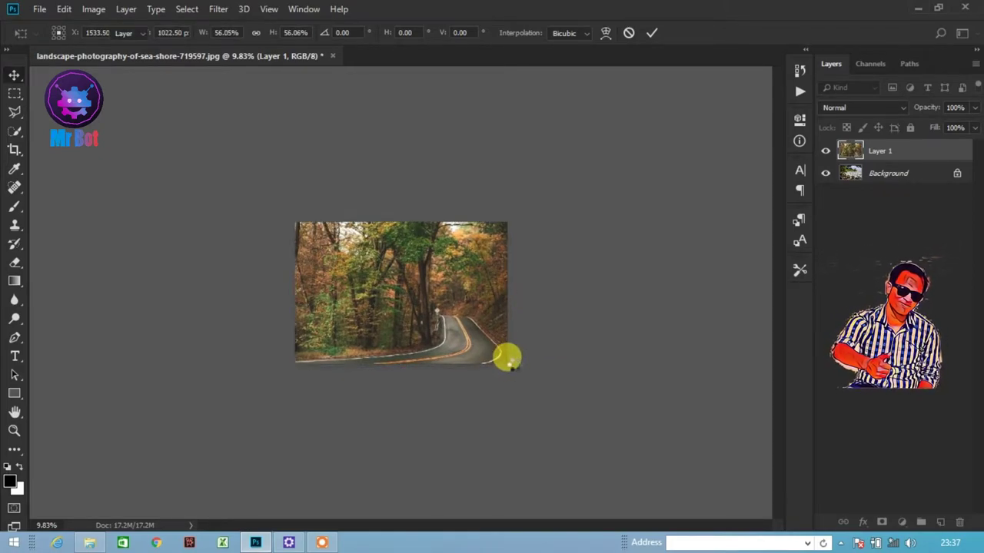
{"action": "key", "text": "ctrl+0"}
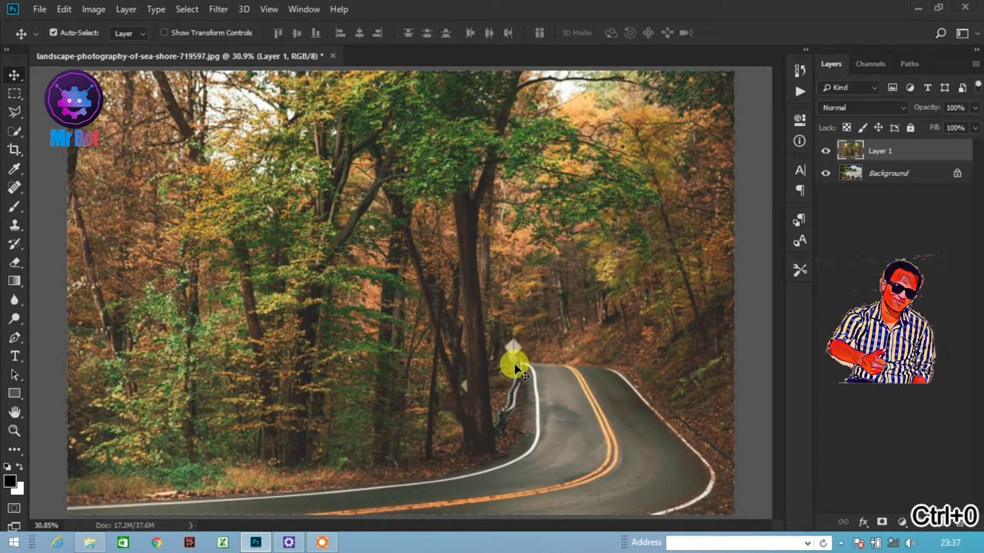
{"action": "left_click", "coordinate": [824, 151]}
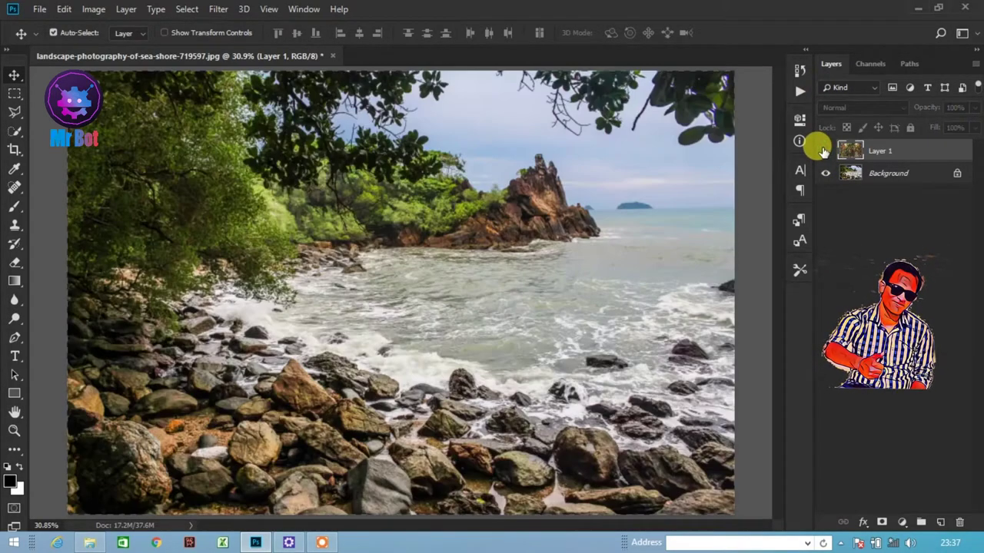
{"action": "left_click", "coordinate": [824, 150]}
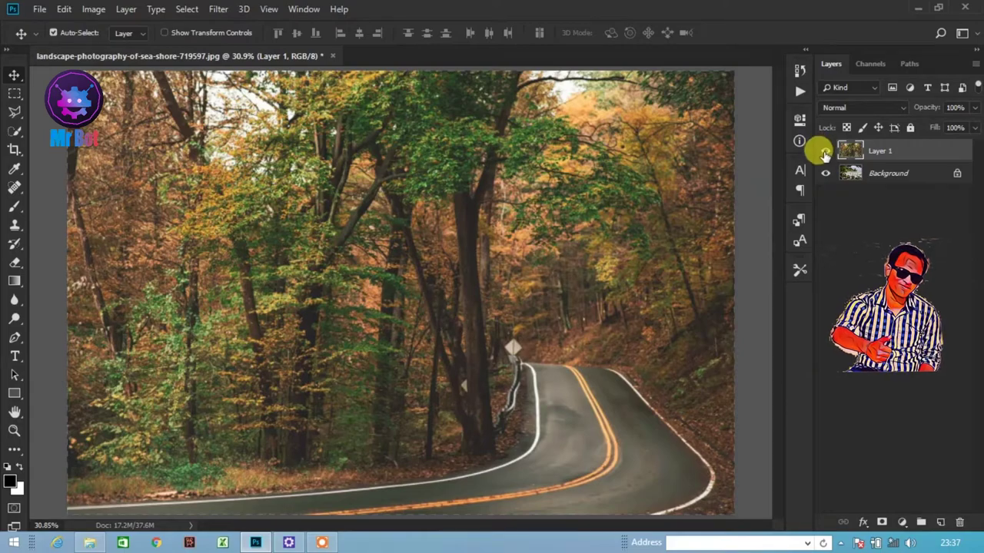
{"action": "left_click", "coordinate": [824, 150]}
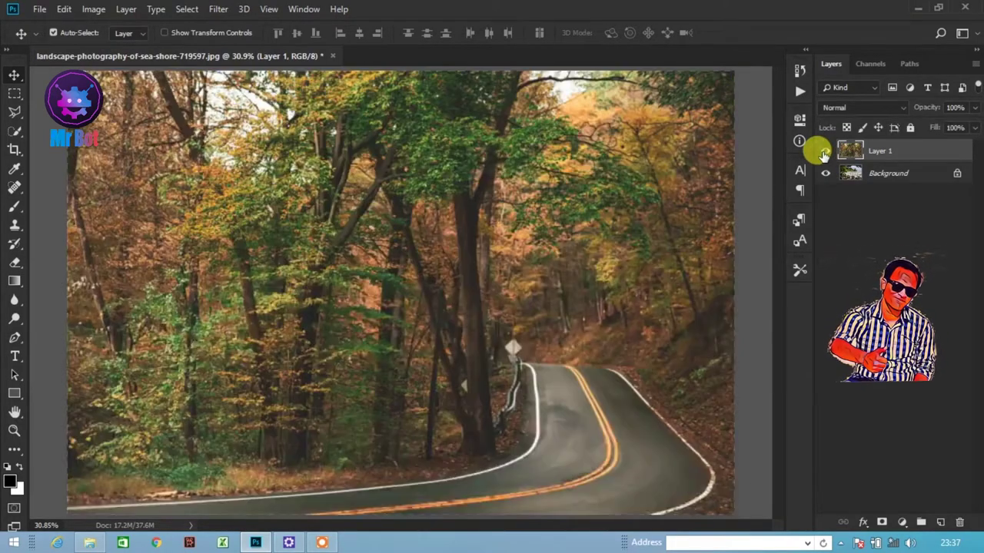
{"action": "left_click", "coordinate": [824, 151]}
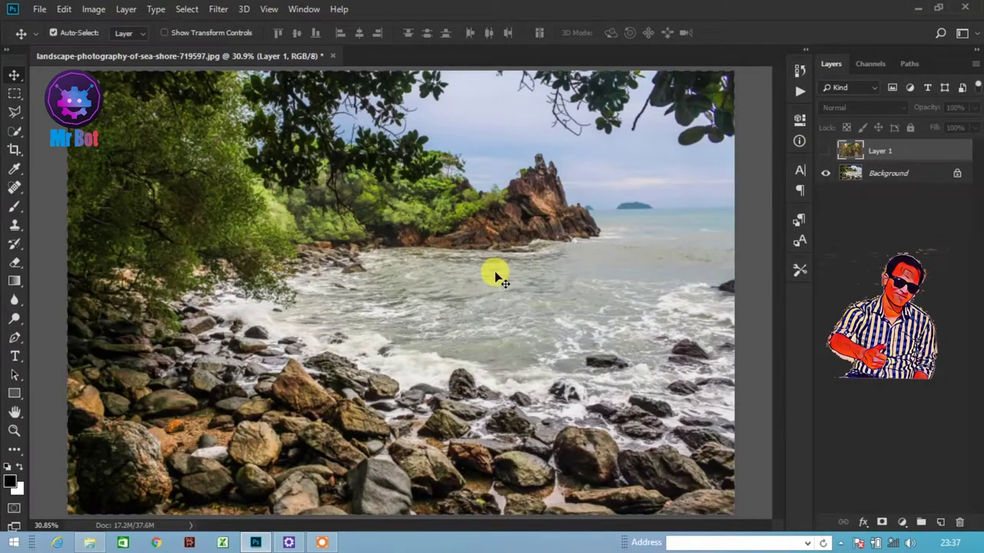
{"action": "left_click", "coordinate": [821, 153]}
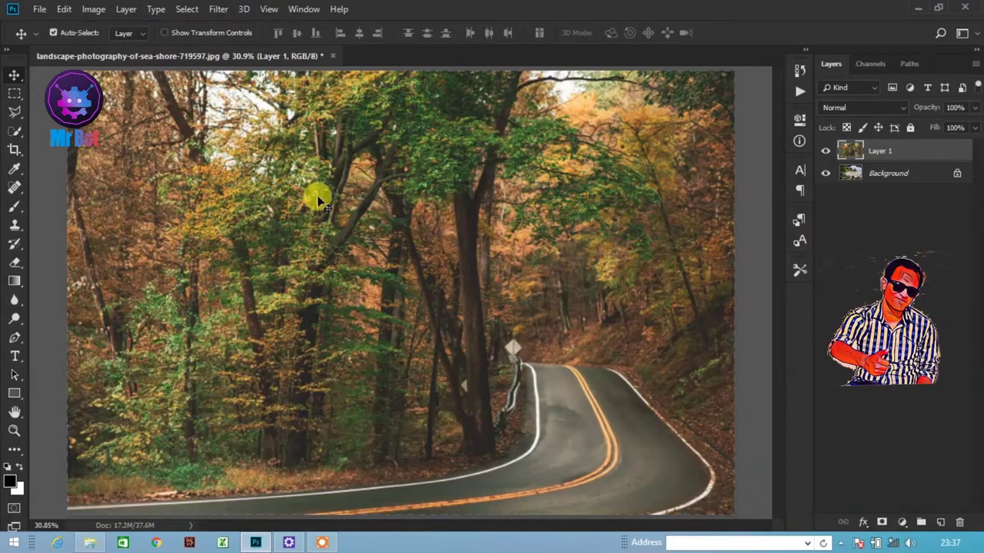
Step: Draw a rectangular marquee around the forest layer's top-left corner
{"action": "left_click", "coordinate": [16, 93]}
{"action": "right_click", "coordinate": [15, 93]}
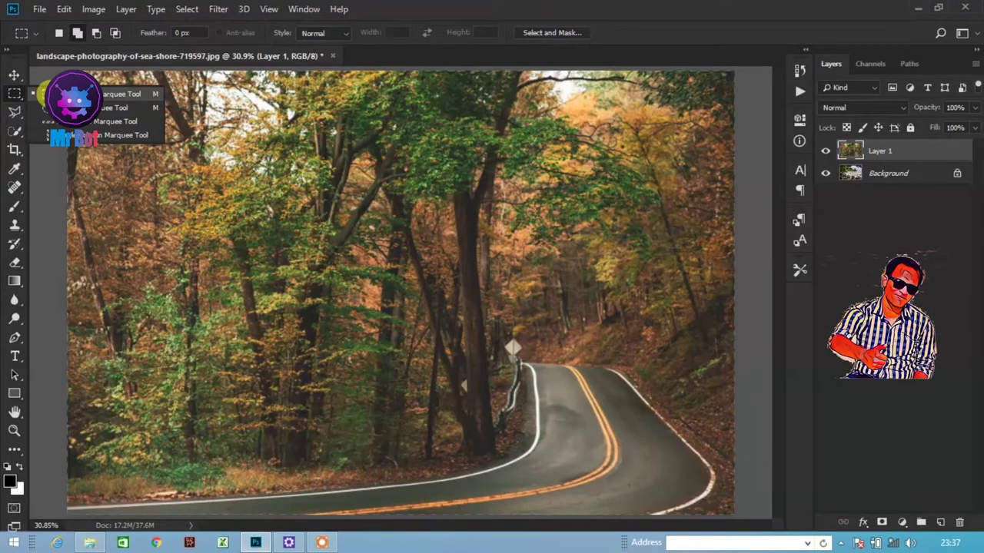
{"action": "left_click", "coordinate": [42, 94]}
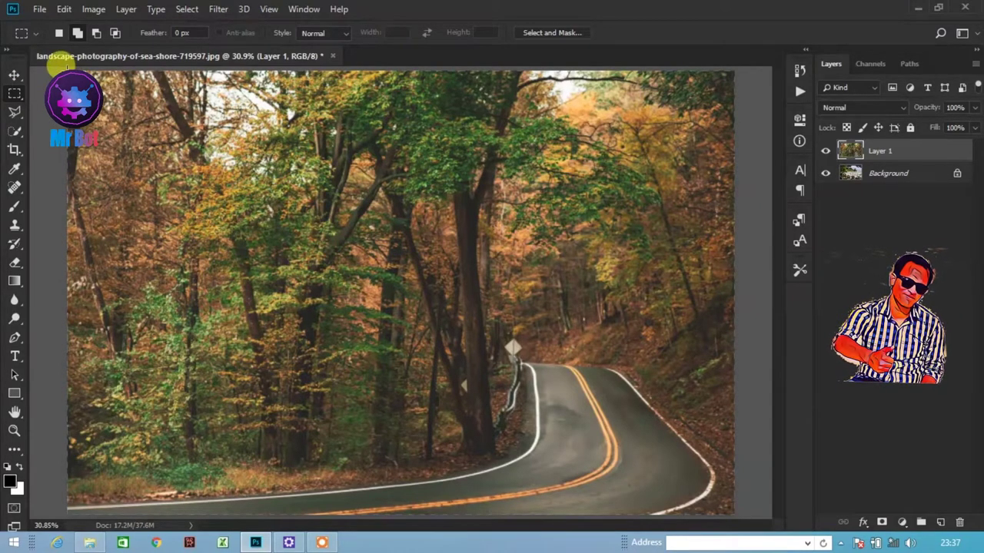
{"action": "mouse_move", "coordinate": [60, 64]}
{"action": "left_mouse_down"}
{"action": "mouse_move", "coordinate": [294, 246]}
{"action": "mouse_move", "coordinate": [268, 235]}
{"action": "left_mouse_up"}
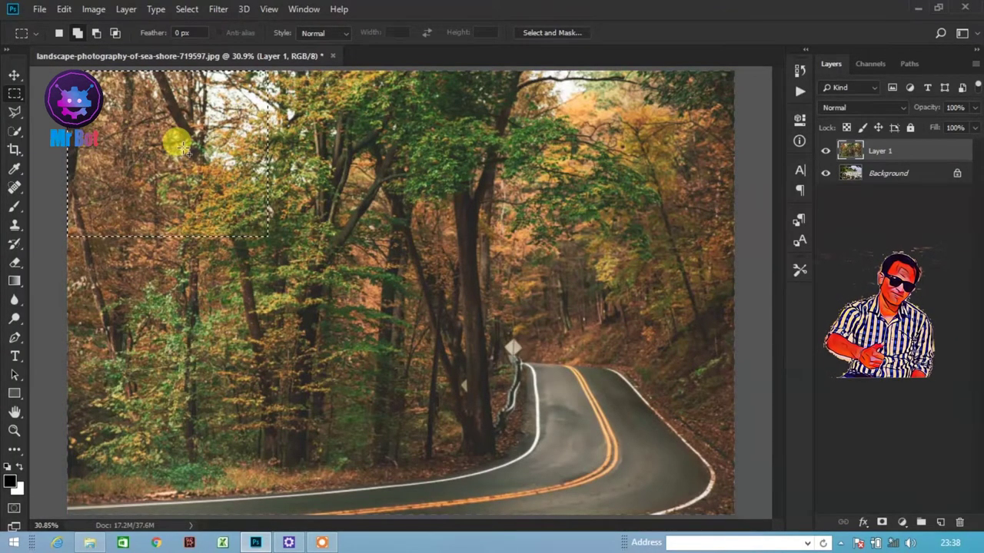
Step: Fill the top-left selection with a diagonal white-to-black gradient and deselect
{"action": "left_click", "coordinate": [15, 282]}
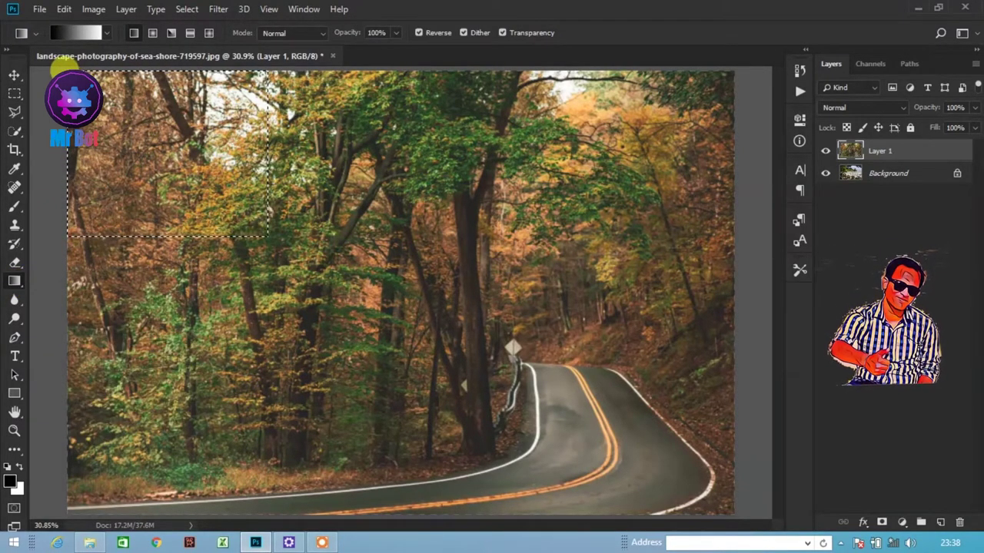
{"action": "mouse_move", "coordinate": [65, 72]}
{"action": "left_mouse_down"}
{"action": "mouse_move", "coordinate": [224, 194]}
{"action": "mouse_move", "coordinate": [216, 189]}
{"action": "left_mouse_up"}
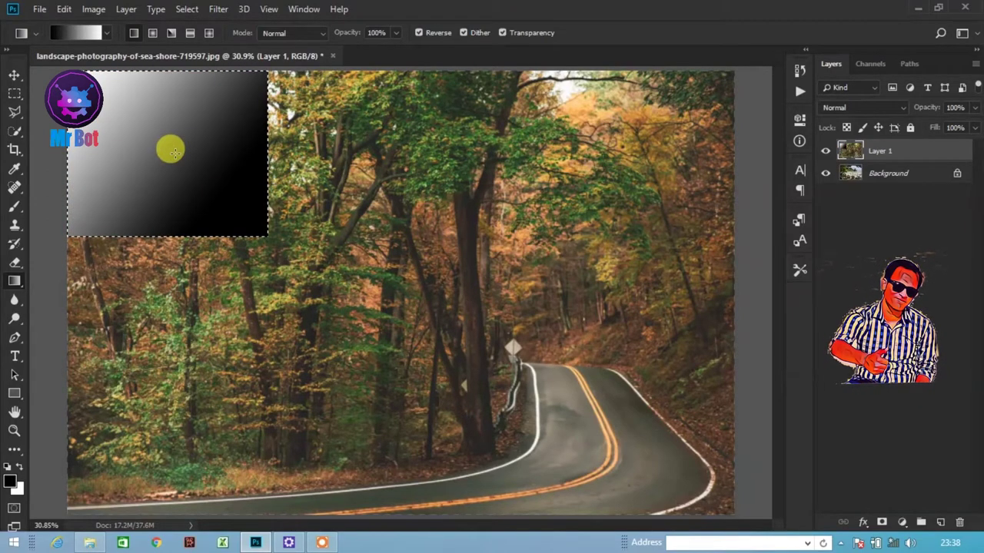
{"action": "left_click", "coordinate": [14, 74]}
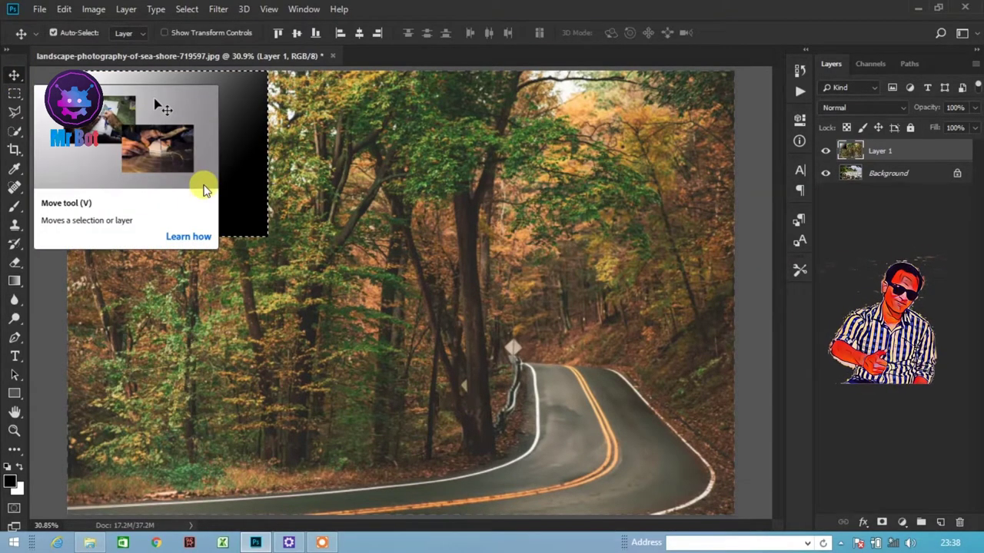
{"action": "key", "text": "ctrl+d"}
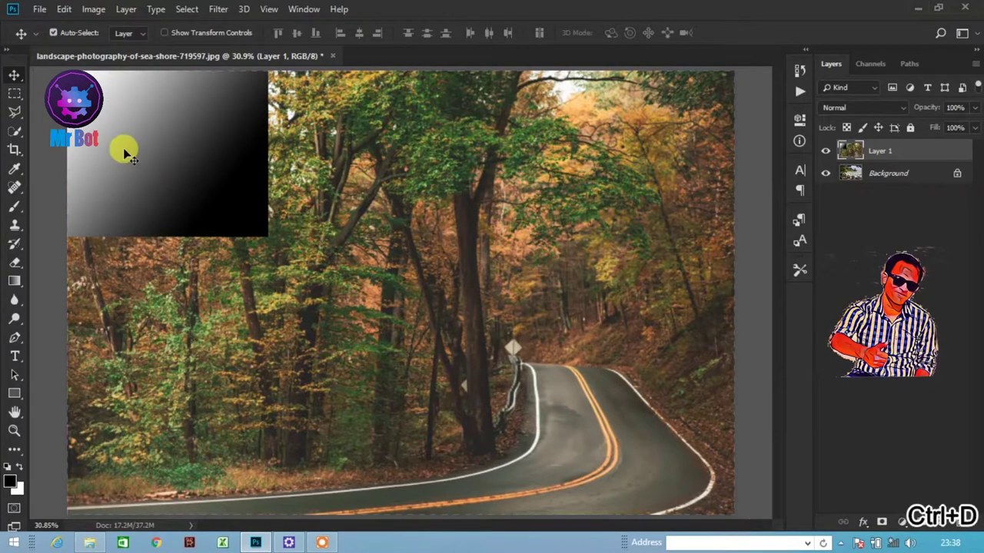
{"action": "left_click", "coordinate": [14, 93]}
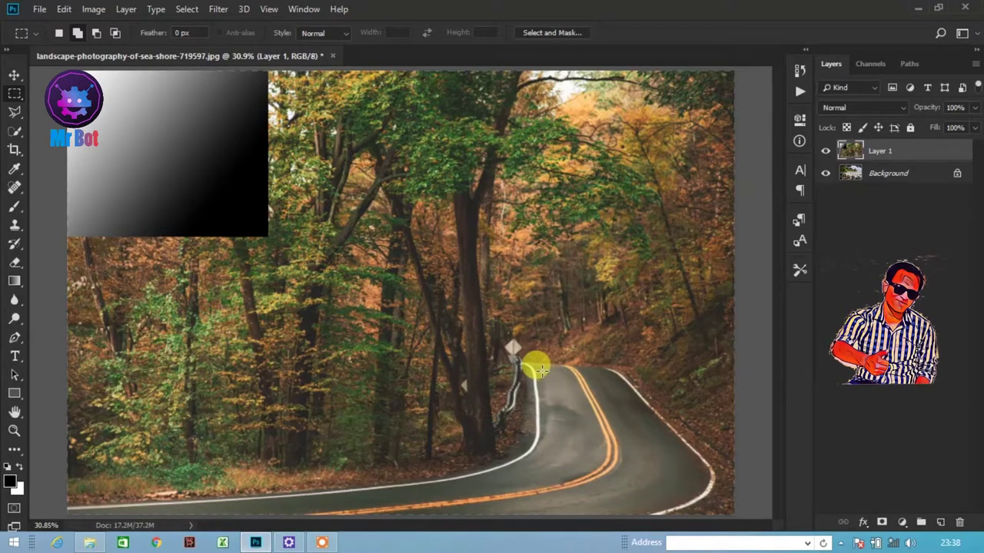
Step: Fill a bottom-right corner rectangle with a white-to-black gradient and deselect
{"action": "left_click_drag", "start_coordinate": [544, 376], "coordinate": [739, 526]}
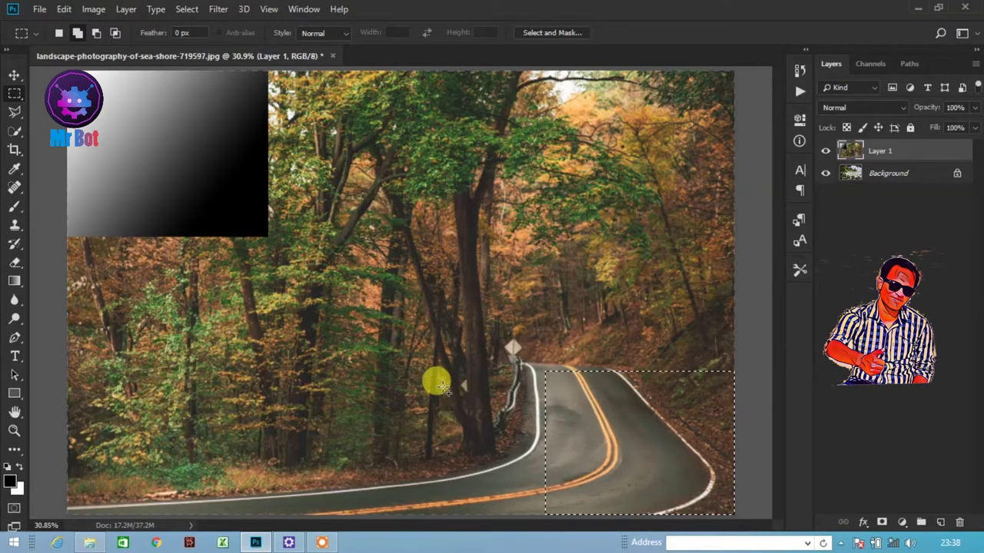
{"action": "key", "text": "g"}
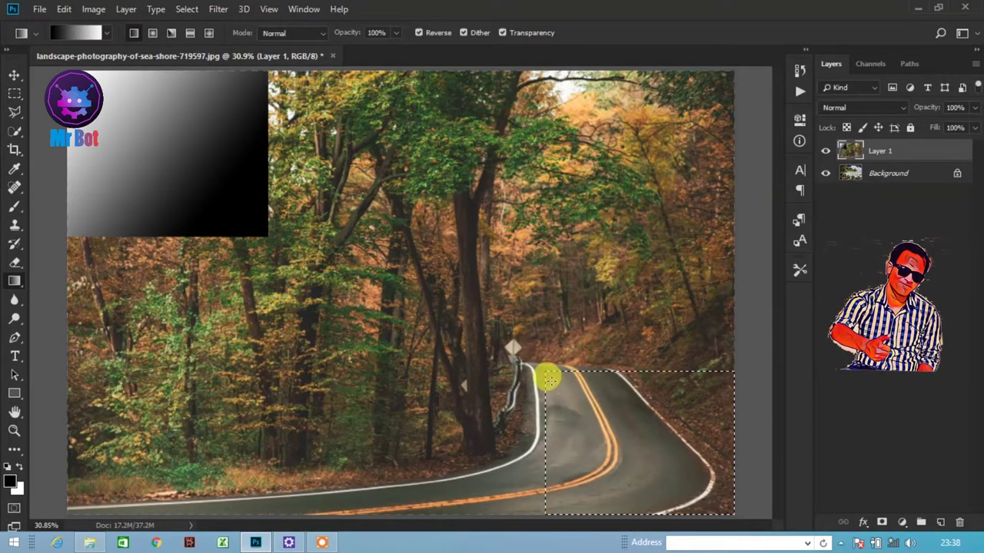
{"action": "left_click_drag", "start_coordinate": [550, 379], "coordinate": [681, 478]}
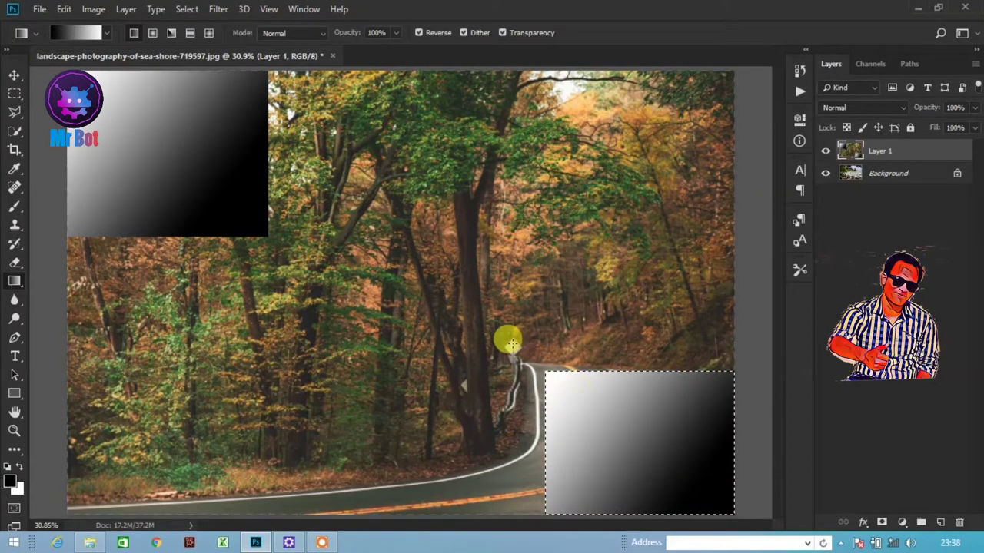
{"action": "key", "text": "ctrl+d"}
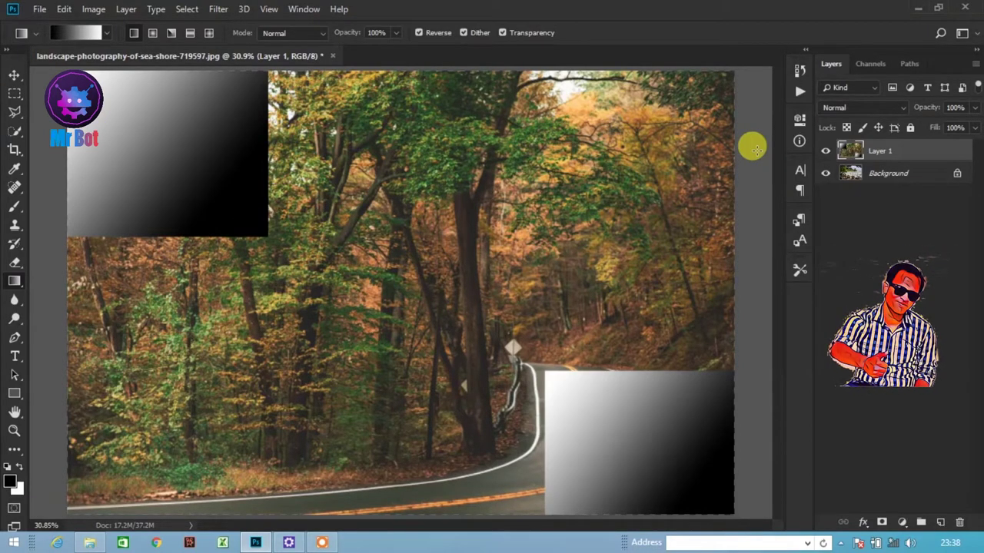
Step: Select all of Layer 1's pixels from its thumbnail's Select Pixels option
{"action": "key", "text": "v"}
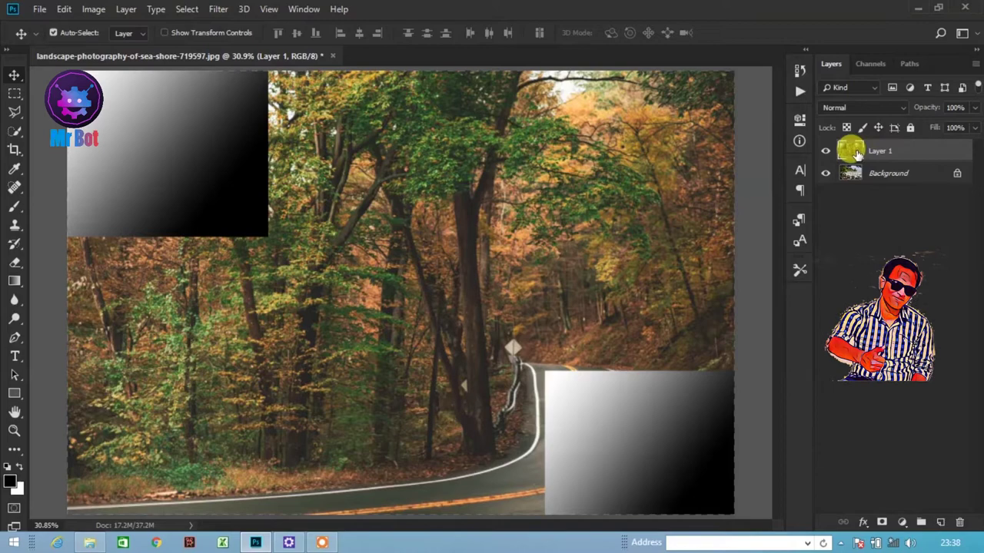
{"action": "right_click", "coordinate": [859, 154]}
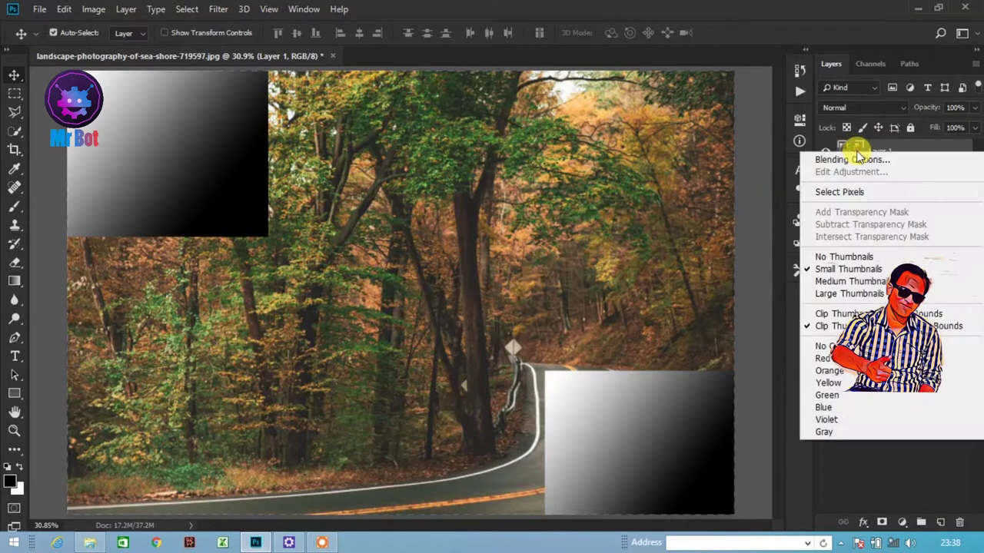
{"action": "left_click", "coordinate": [846, 192]}
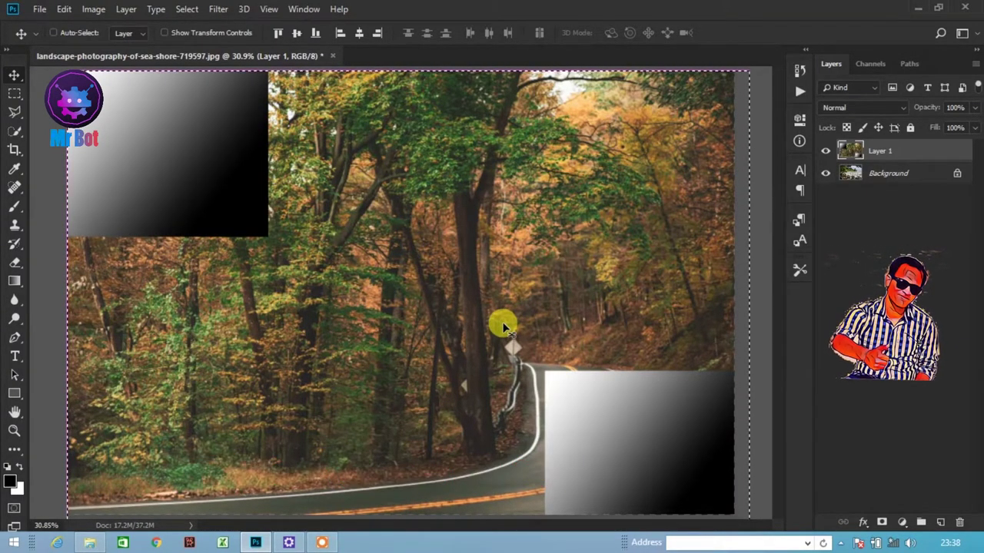
Step: Switch Layer 1's Free Transform to Warp so the forest photo shows a bendable mesh
{"action": "key", "text": "ctrl+t"}
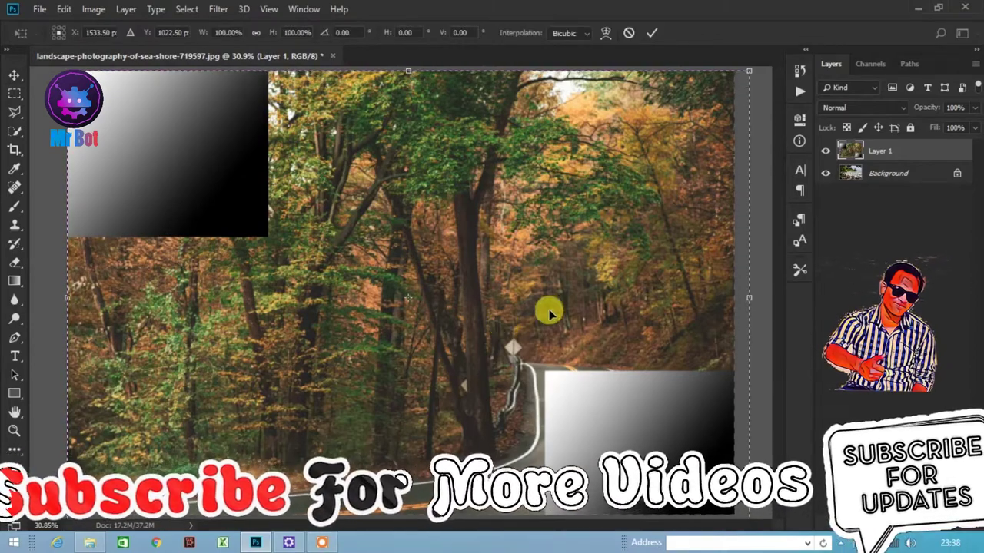
{"action": "right_click", "coordinate": [608, 285]}
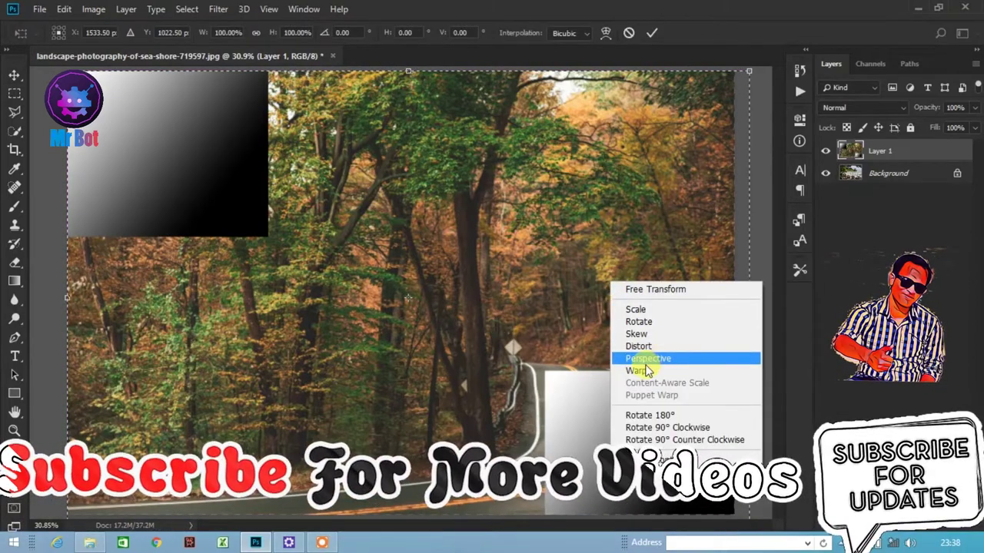
{"action": "left_click", "coordinate": [644, 372]}
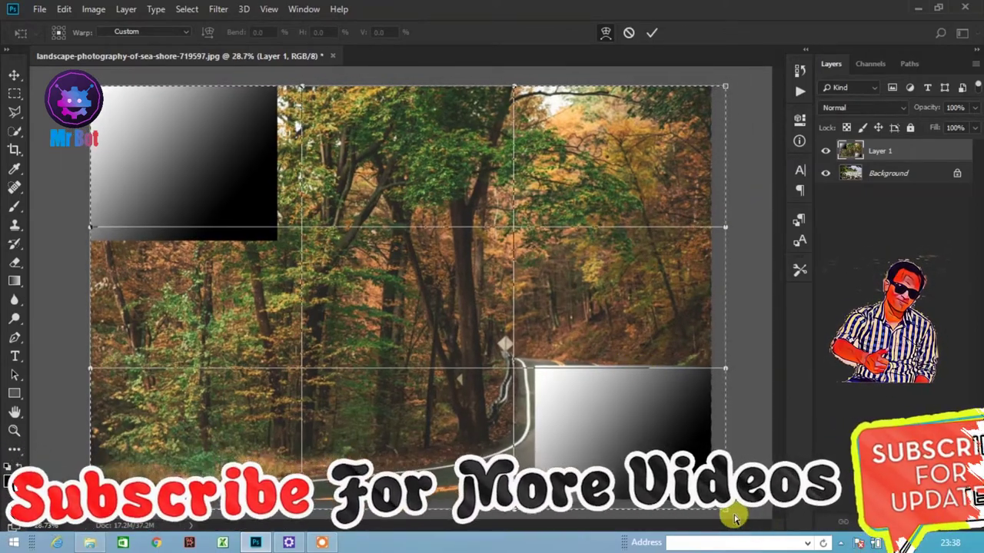
Step: Warp the bottom-right corner up-left into a curl revealing the rocks, and start curling the top-left corner
{"action": "mouse_move", "coordinate": [716, 505]}
{"action": "left_mouse_down"}
{"action": "mouse_move", "coordinate": [462, 318]}
{"action": "mouse_move", "coordinate": [424, 284]}
{"action": "mouse_move", "coordinate": [398, 237]}
{"action": "mouse_move", "coordinate": [411, 266]}
{"action": "mouse_move", "coordinate": [426, 267]}
{"action": "left_mouse_up"}
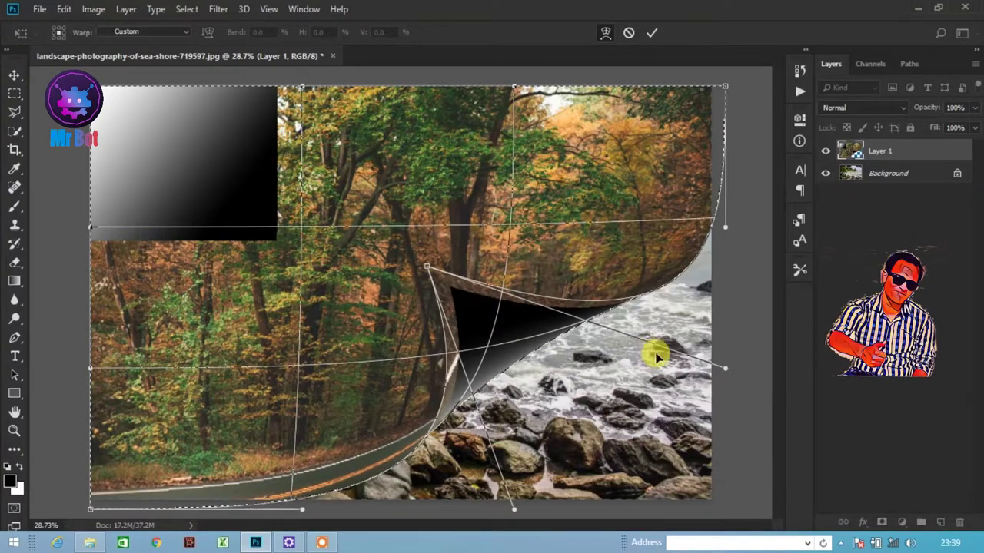
{"action": "mouse_move", "coordinate": [726, 371]}
{"action": "left_mouse_down"}
{"action": "mouse_move", "coordinate": [725, 352]}
{"action": "mouse_move", "coordinate": [734, 358]}
{"action": "left_mouse_up"}
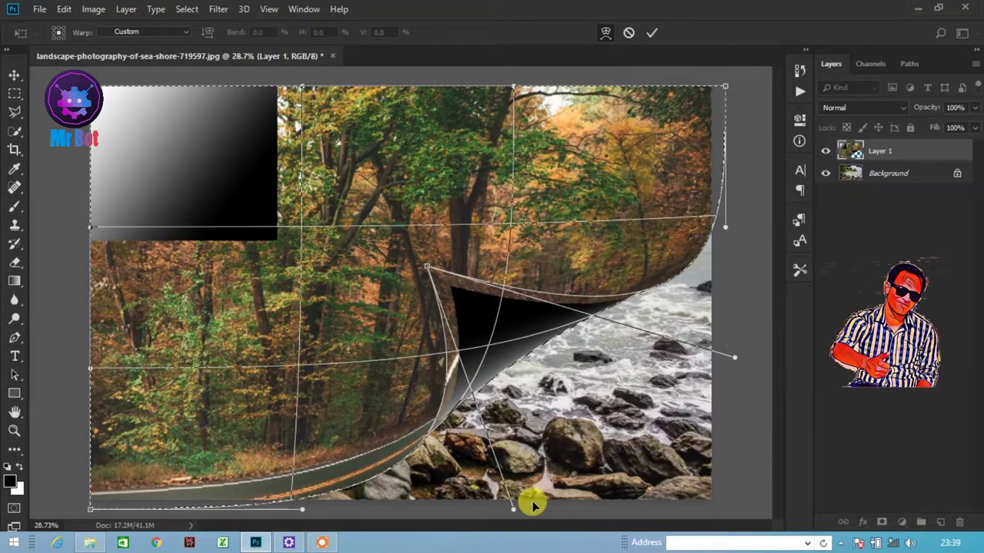
{"action": "left_click_drag", "start_coordinate": [514, 514], "coordinate": [533, 514]}
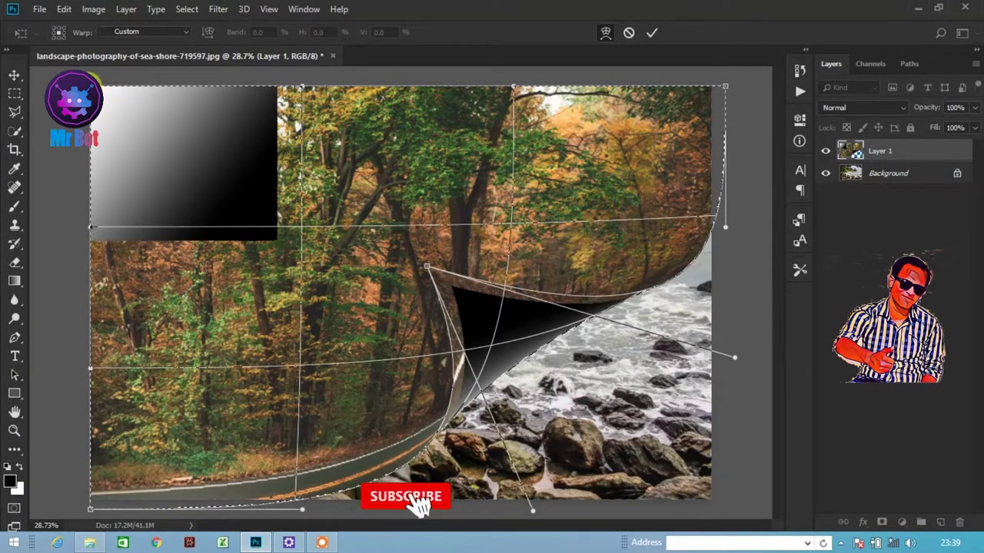
{"action": "left_click_drag", "start_coordinate": [93, 81], "coordinate": [278, 214]}
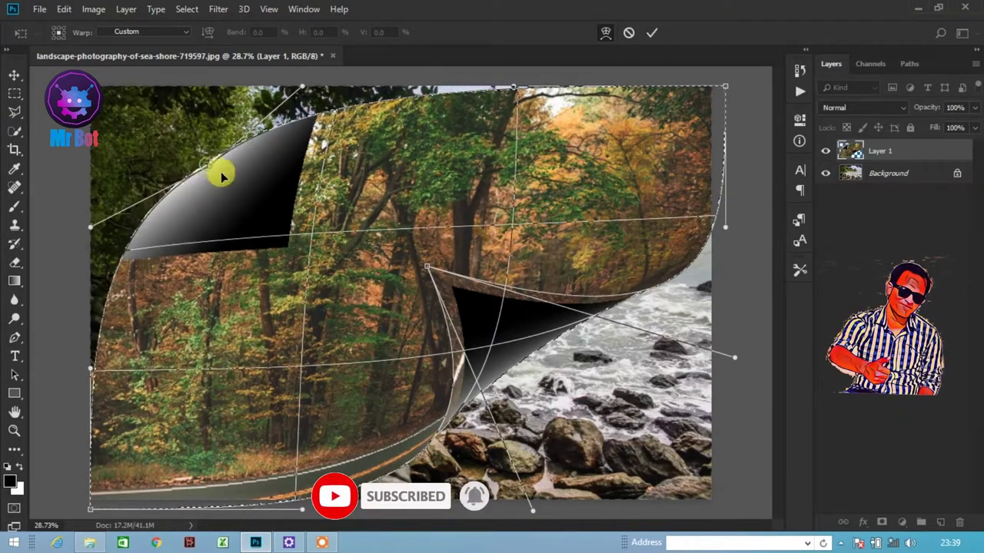
Step: Shape the top-left page-curl fold with its warp handles and commit the warp
{"action": "mouse_move", "coordinate": [305, 229]}
{"action": "left_mouse_down"}
{"action": "mouse_move", "coordinate": [303, 220]}
{"action": "mouse_move", "coordinate": [421, 302]}
{"action": "left_mouse_up"}
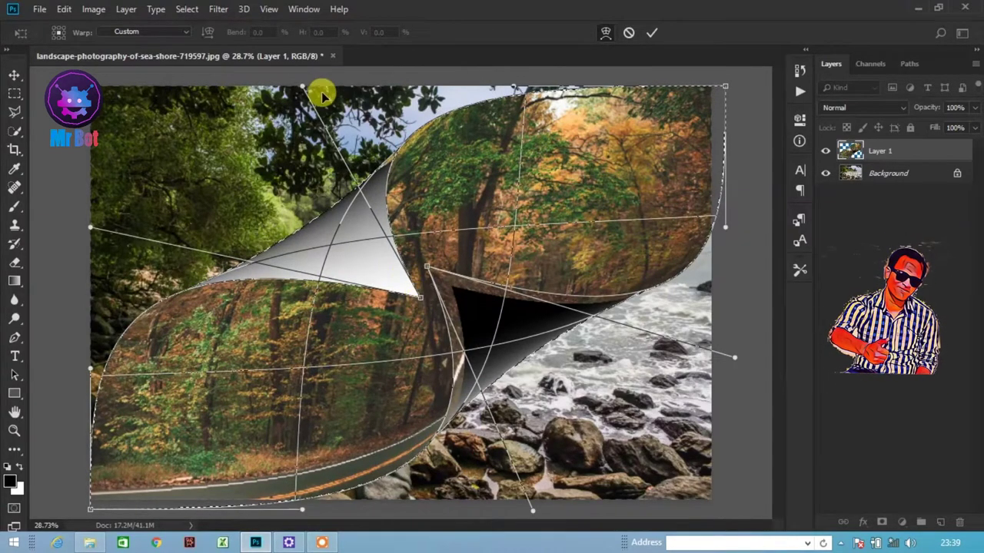
{"action": "left_click_drag", "start_coordinate": [302, 90], "coordinate": [315, 89]}
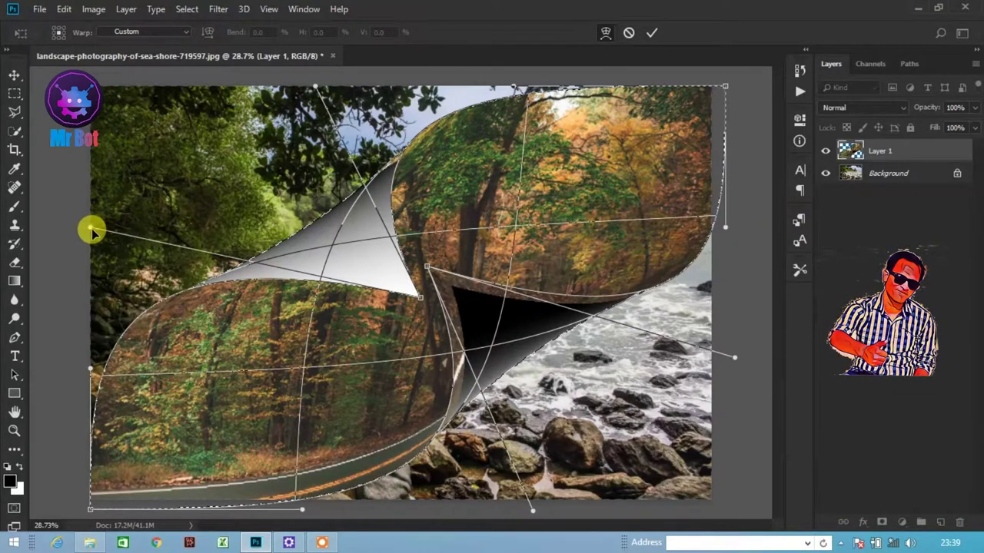
{"action": "left_click_drag", "start_coordinate": [93, 228], "coordinate": [92, 241]}
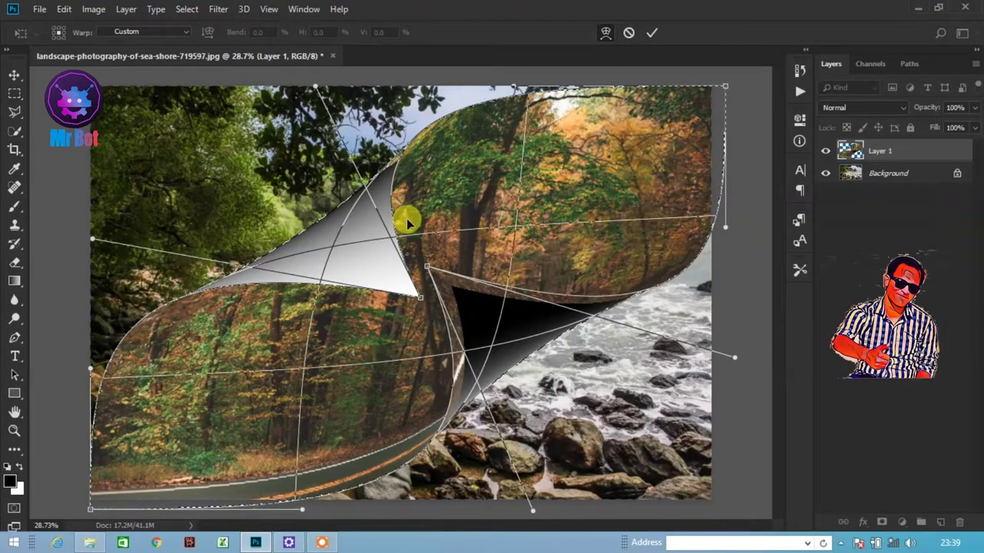
{"action": "left_click", "coordinate": [652, 30]}
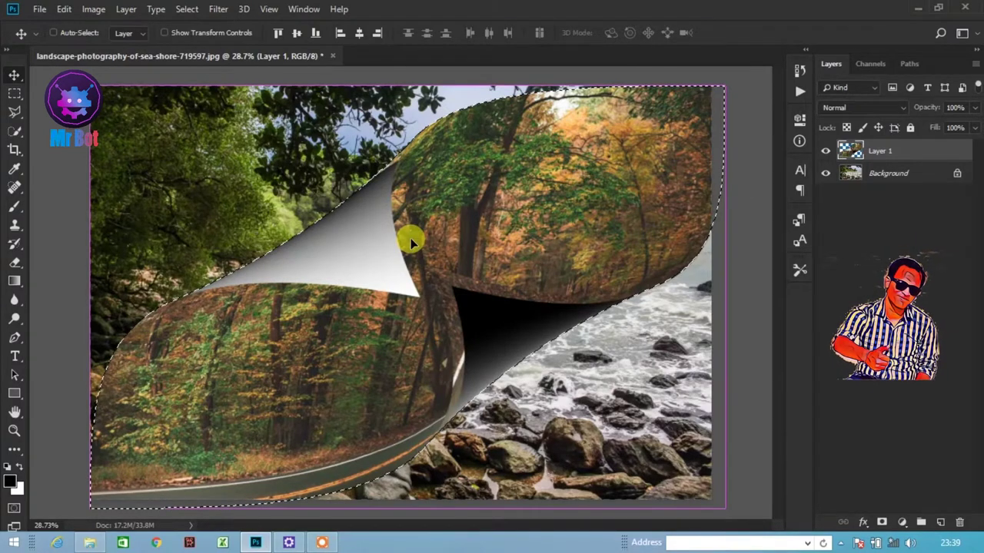
Step: Deselect the warped forest layer and bring up Layer 1's context menu
{"action": "key", "text": "ctrl+d"}
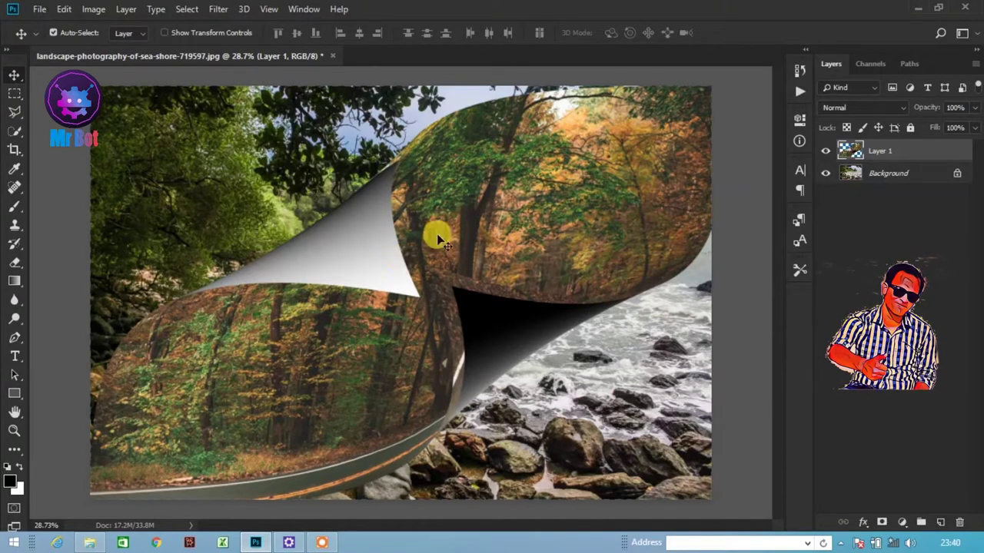
{"action": "right_click", "coordinate": [883, 153]}
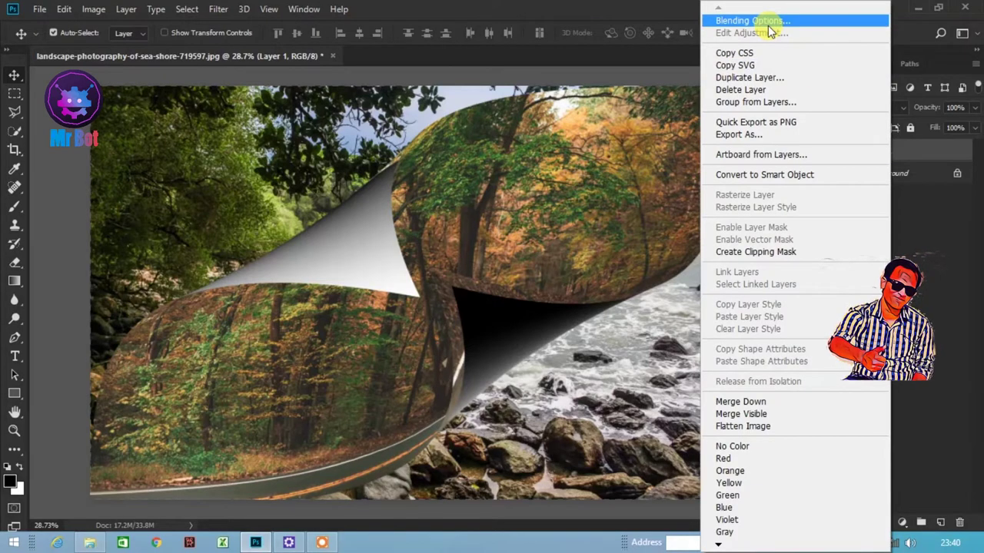
Step: Open Layer 1's Blending Options and enable Drop Shadow
{"action": "left_click", "coordinate": [767, 21]}
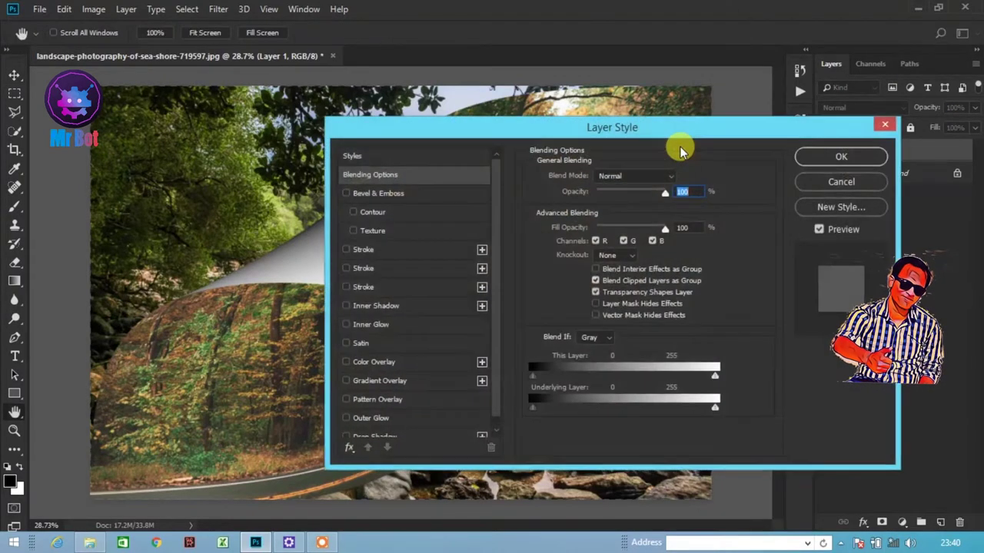
{"action": "left_click_drag", "start_coordinate": [623, 128], "coordinate": [663, 54]}
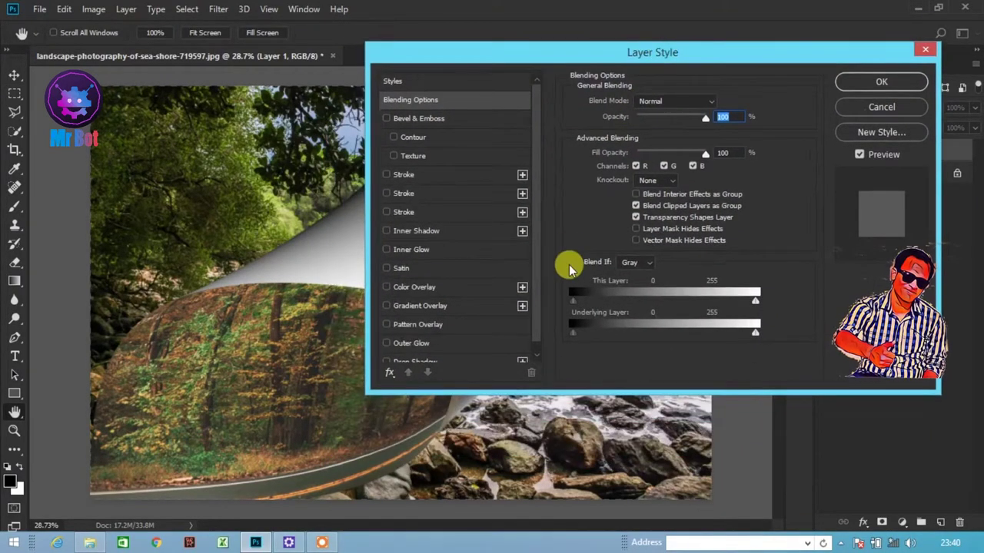
{"action": "scroll", "coordinate": [536, 350], "scroll_direction": "down", "scroll_amount": 1}
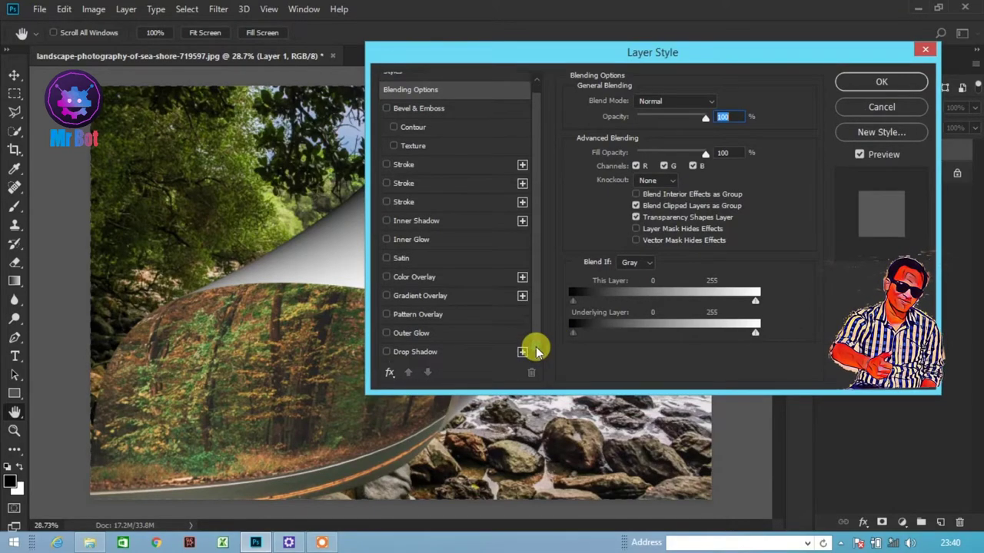
{"action": "left_click", "coordinate": [435, 349]}
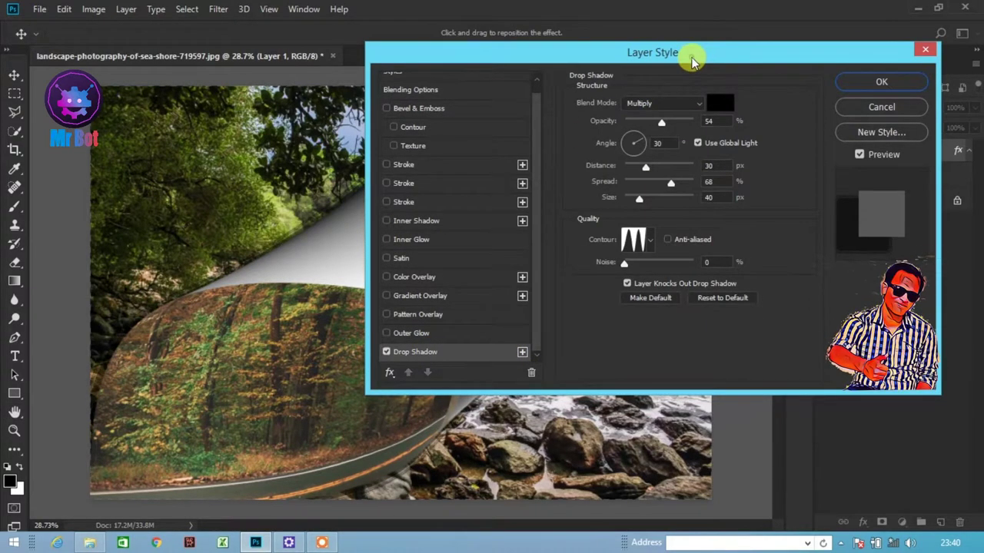
{"action": "mouse_move", "coordinate": [692, 59]}
{"action": "left_mouse_down"}
{"action": "mouse_move", "coordinate": [841, 429]}
{"action": "mouse_move", "coordinate": [809, 235]}
{"action": "left_mouse_up"}
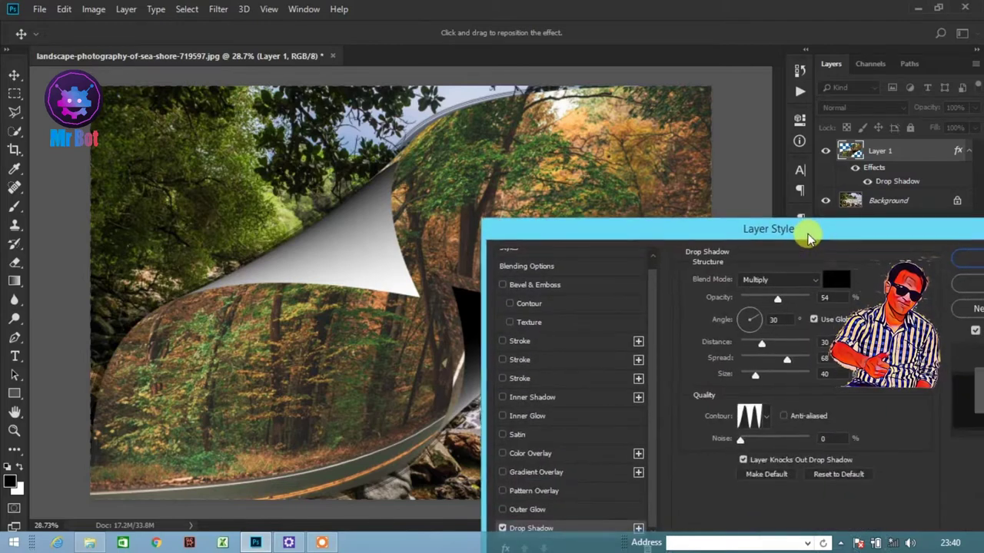
Step: Set the drop shadow angle to 48°
{"action": "double_click", "coordinate": [777, 319]}
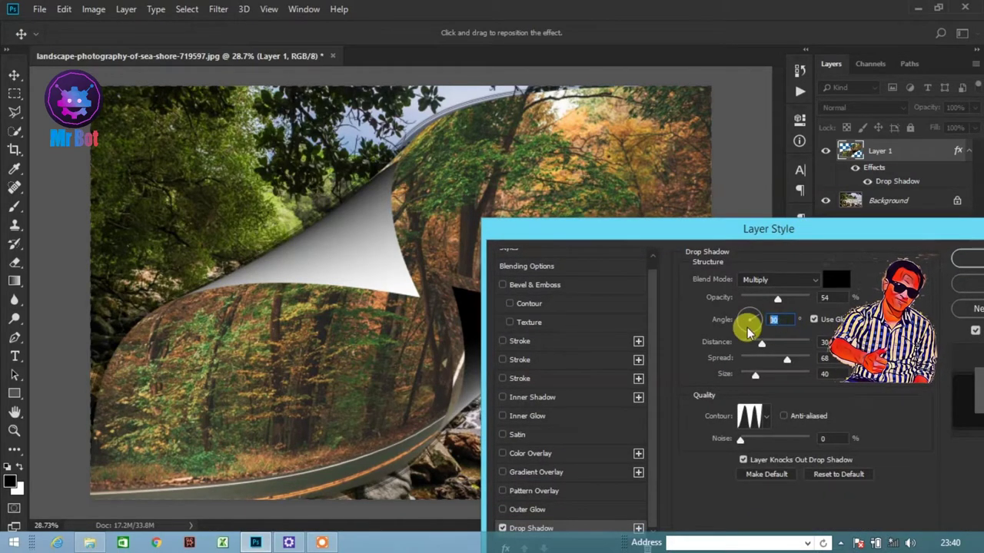
{"action": "type", "text": "50"}
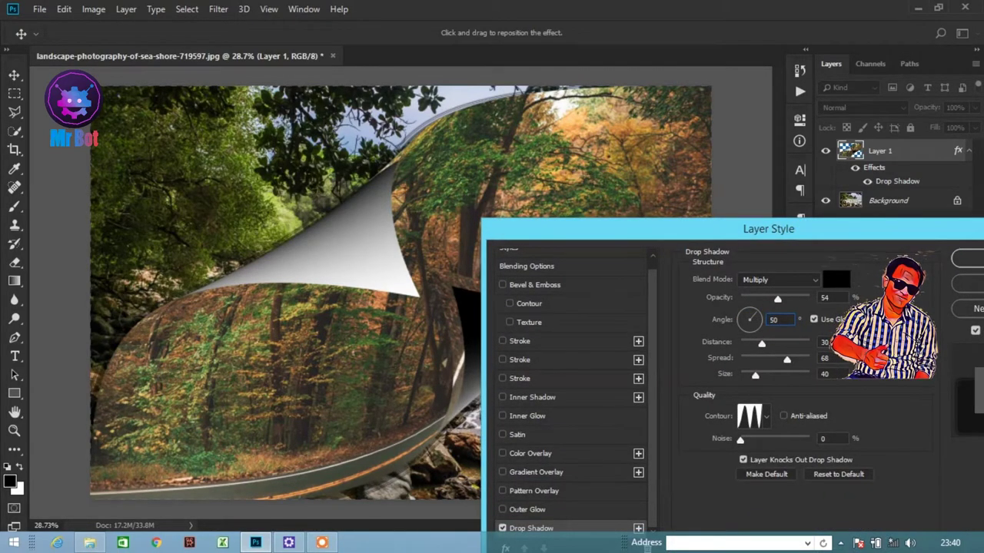
{"action": "key", "text": "BackSpace"}
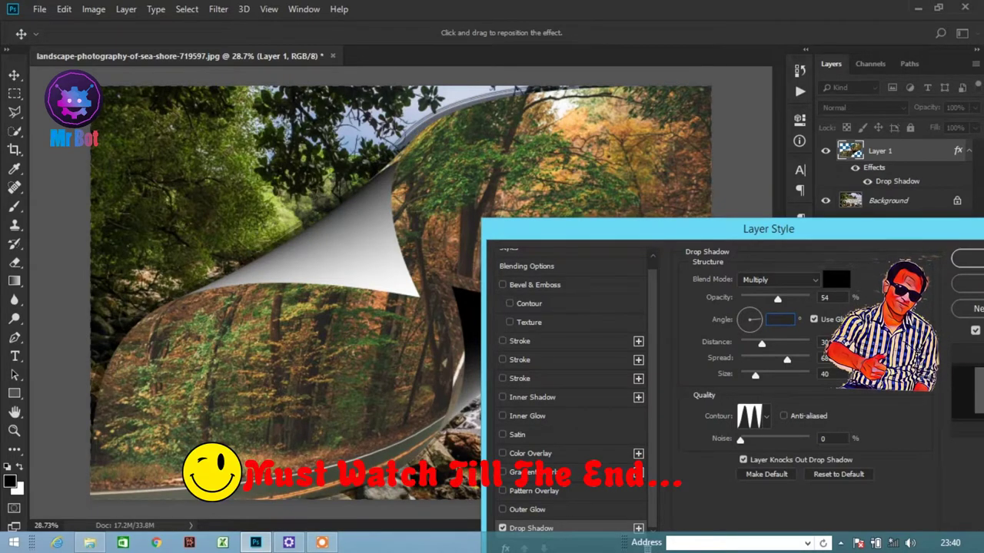
{"action": "type", "text": "5"}
{"action": "key", "text": "BackSpace"}
{"action": "key", "text": "BackSpace"}
{"action": "type", "text": "6"}
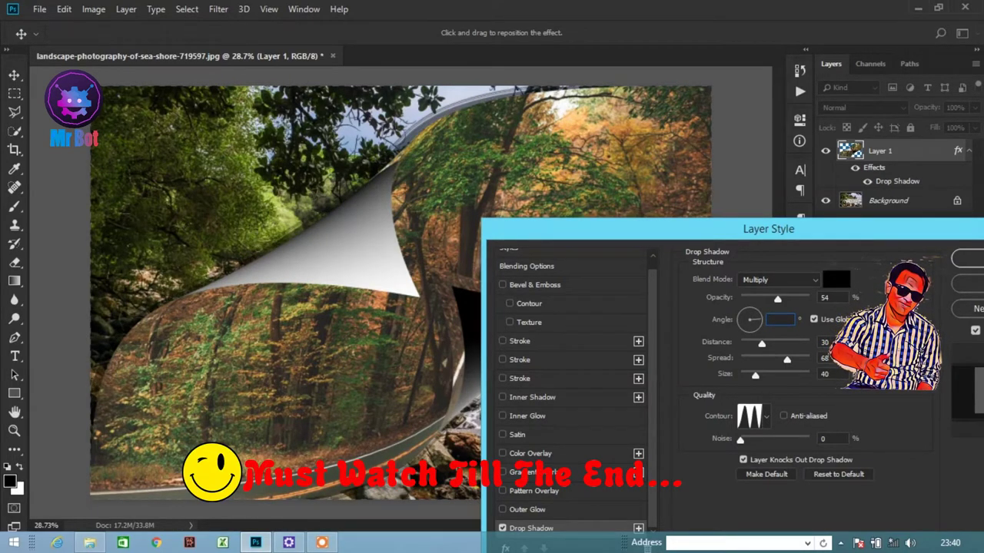
{"action": "type", "text": "5"}
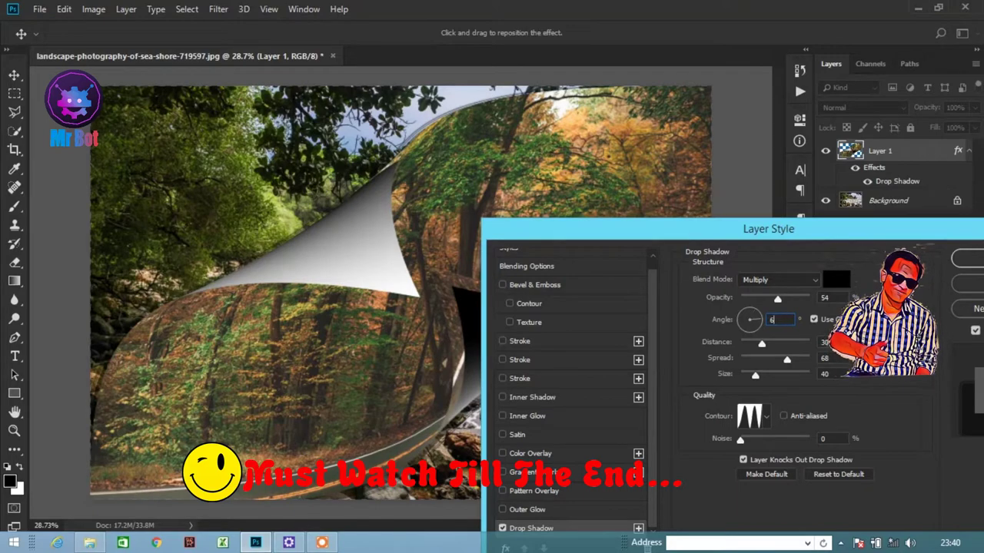
{"action": "key", "text": "BackSpace"}
{"action": "key", "text": "BackSpace"}
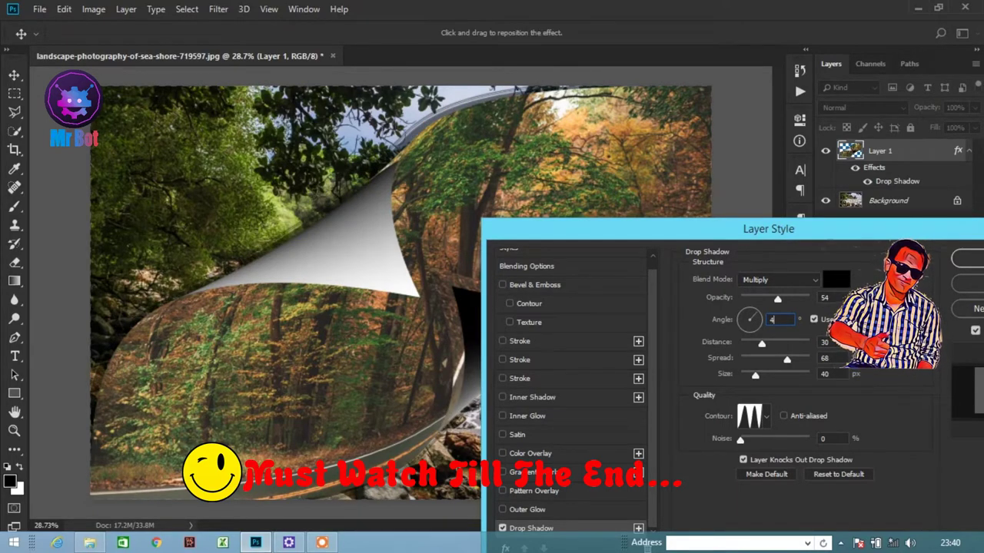
{"action": "type", "text": "48"}
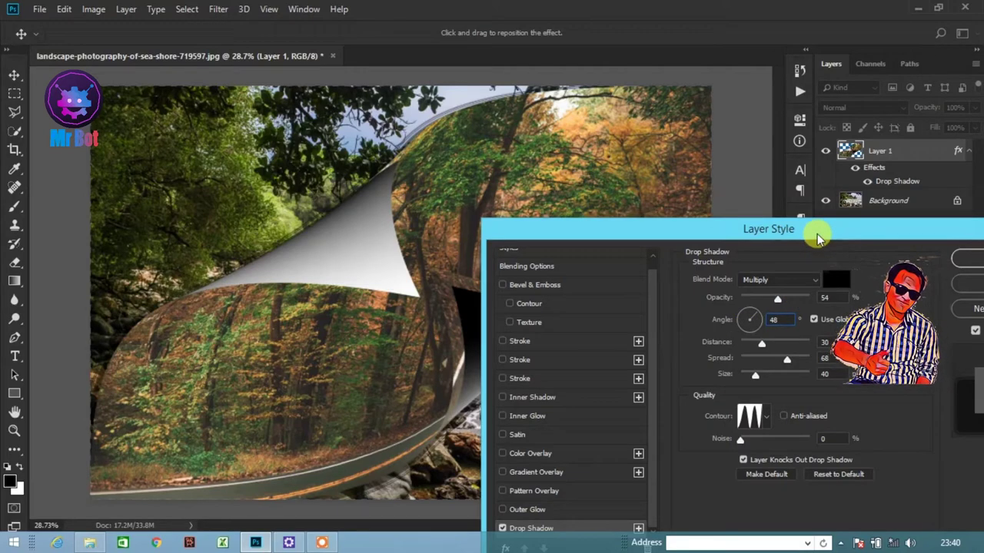
Step: Set the shadow distance to 26 px and size to 54 px, then apply the style
{"action": "left_click_drag", "start_coordinate": [817, 235], "coordinate": [801, 189]}
{"action": "left_click_drag", "start_coordinate": [746, 296], "coordinate": [759, 318]}
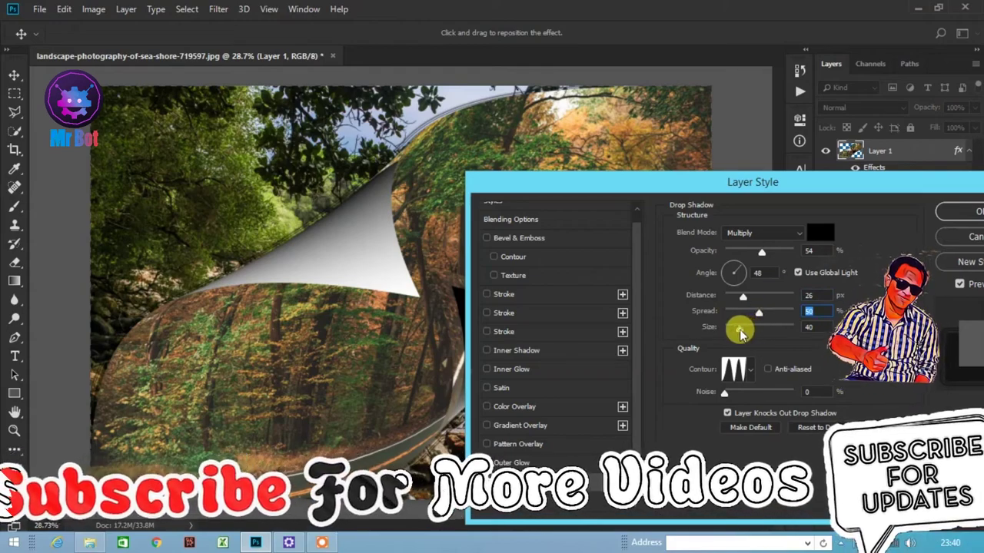
{"action": "mouse_move", "coordinate": [740, 328]}
{"action": "left_mouse_down"}
{"action": "mouse_move", "coordinate": [756, 336]}
{"action": "mouse_move", "coordinate": [742, 341]}
{"action": "left_mouse_up"}
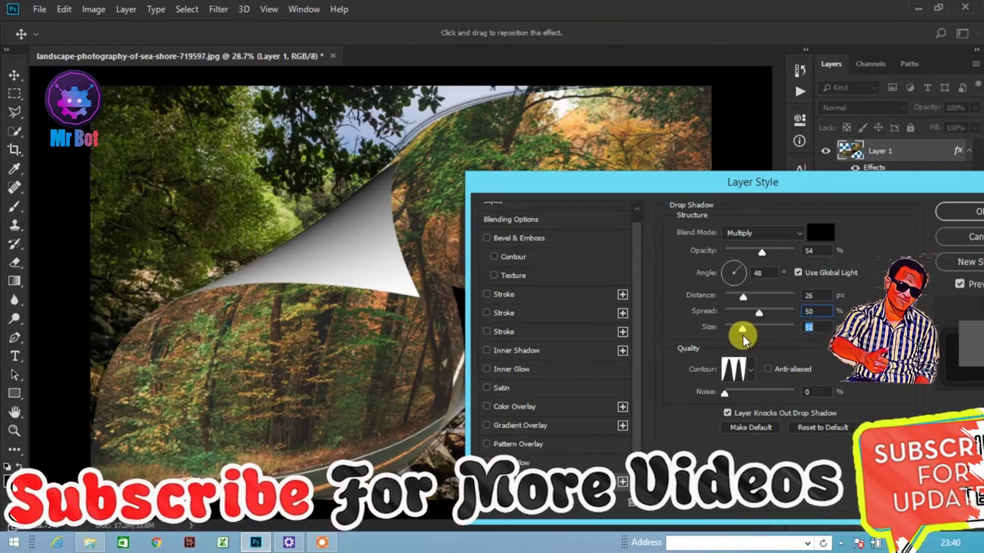
{"action": "left_click_drag", "start_coordinate": [742, 340], "coordinate": [744, 340]}
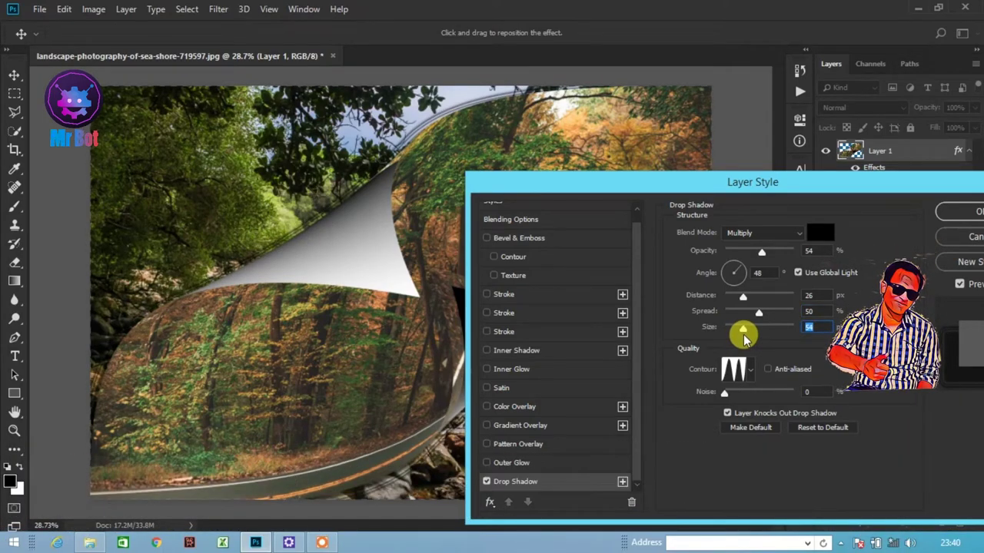
{"action": "left_click_drag", "start_coordinate": [890, 189], "coordinate": [644, 125]}
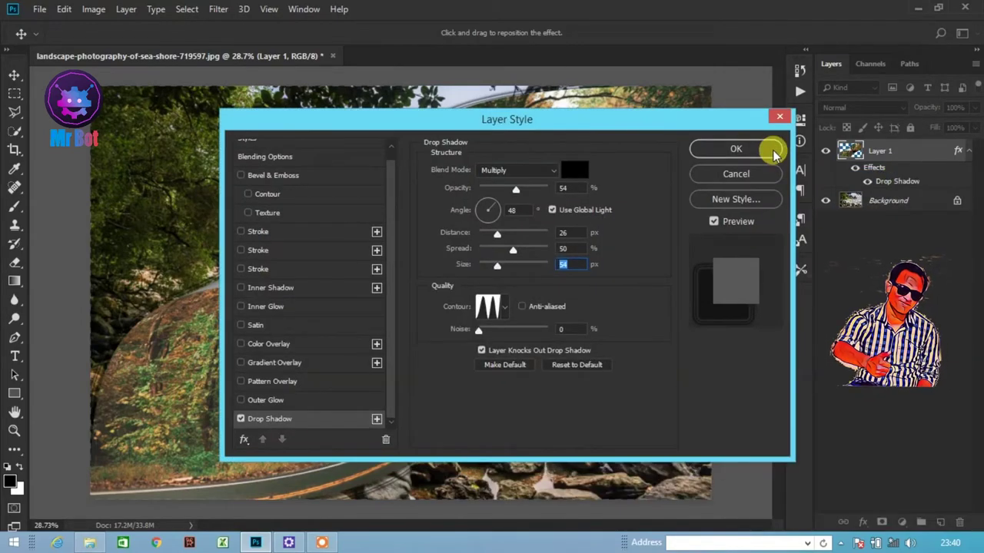
{"action": "left_click", "coordinate": [737, 149]}
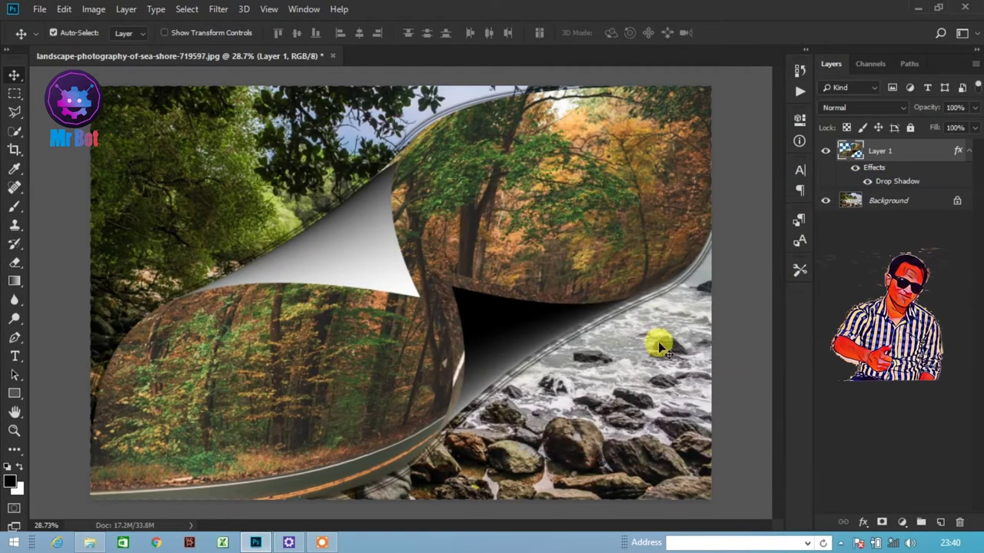
{"action": "left_click", "coordinate": [632, 405]}
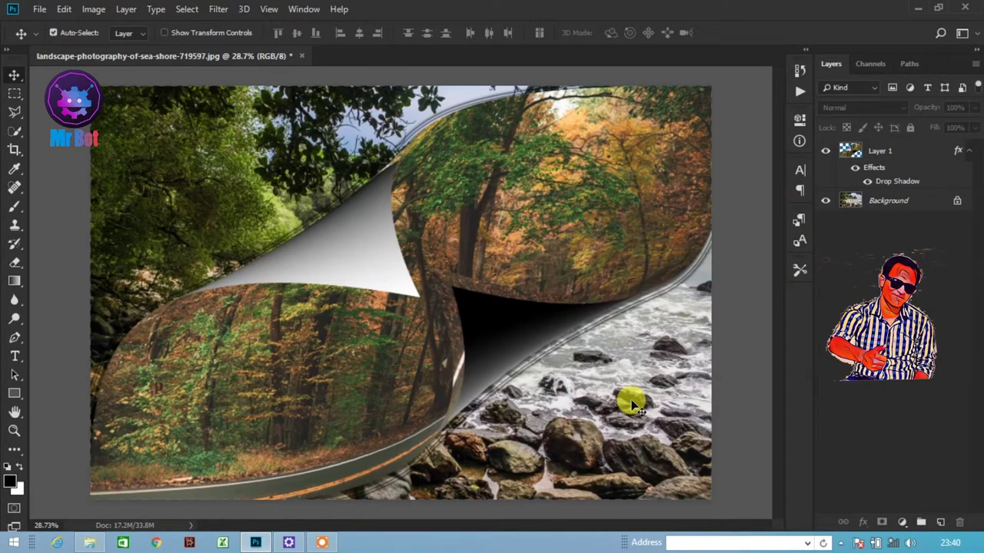